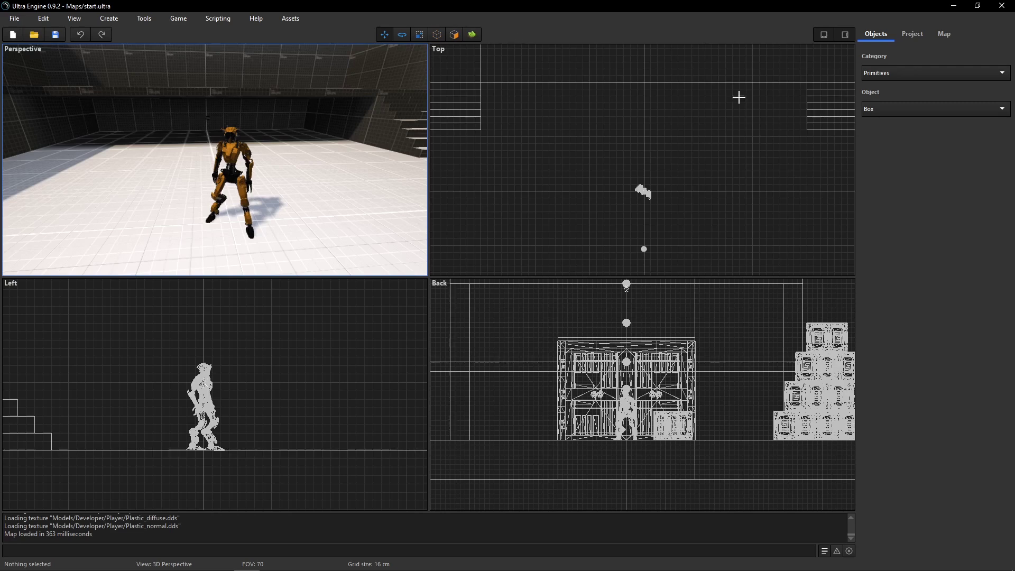
Hide and restore the side panel, then bring the console panel back.
{"action": "left_click", "coordinate": [845, 36]}
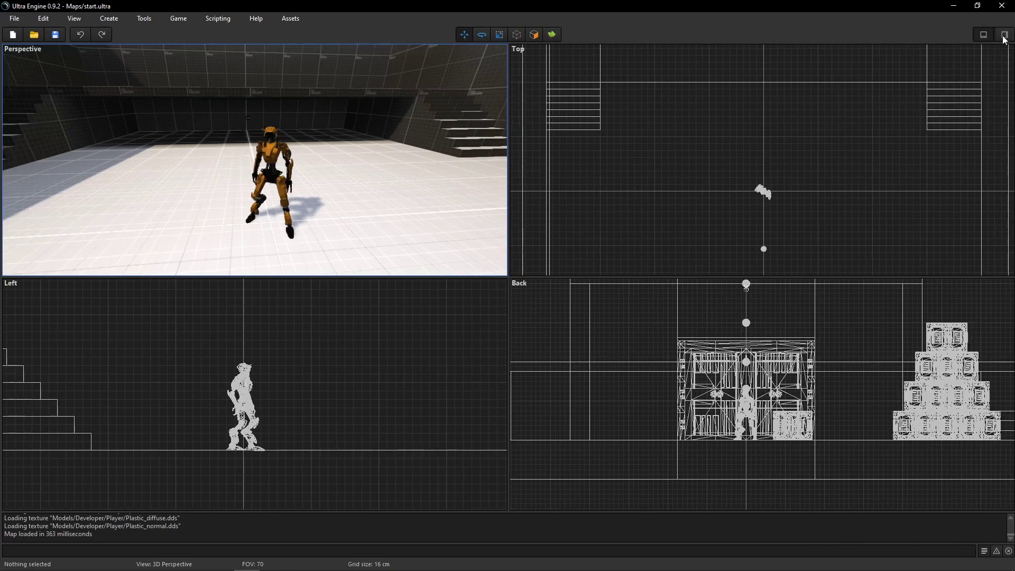
{"action": "left_click", "coordinate": [1004, 37]}
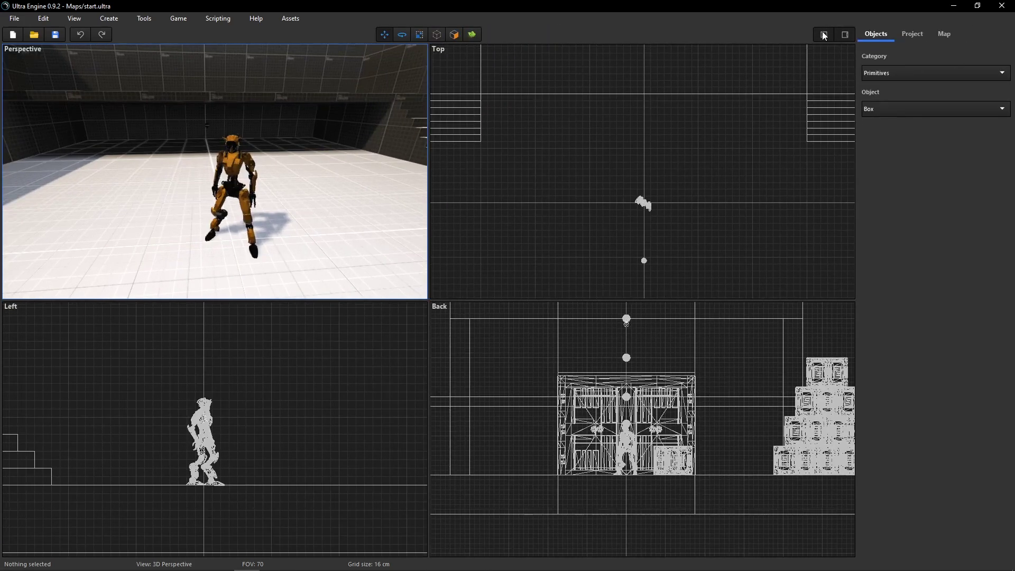
{"action": "left_click", "coordinate": [824, 35]}
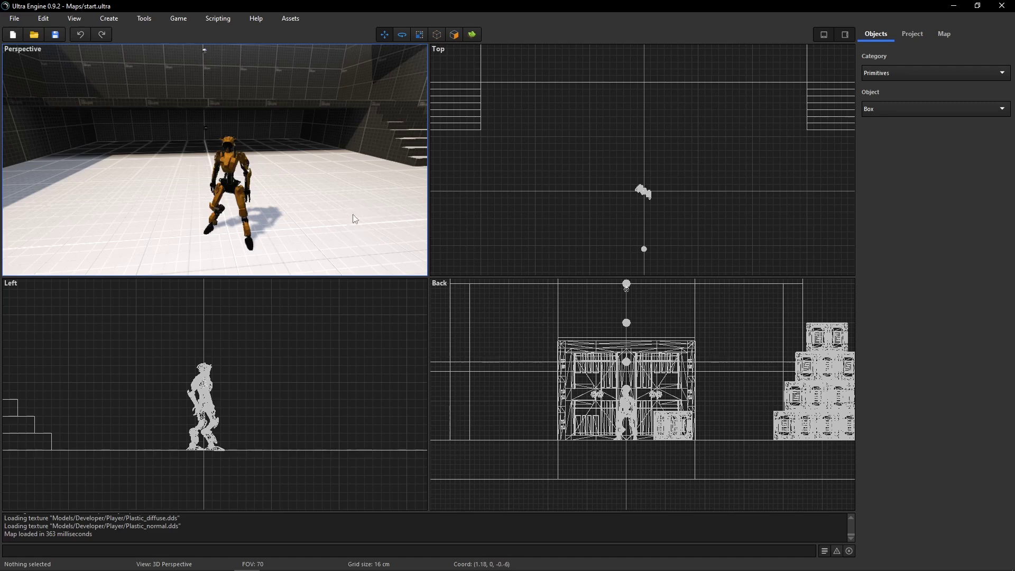
Pan the Top view, show only Perspective to orbit the robot, then switch to three views.
{"action": "right_click_drag", "start_coordinate": [539, 186], "coordinate": [574, 203]}
{"action": "right_click", "coordinate": [355, 232]}
{"action": "mouse_move", "coordinate": [387, 312]}
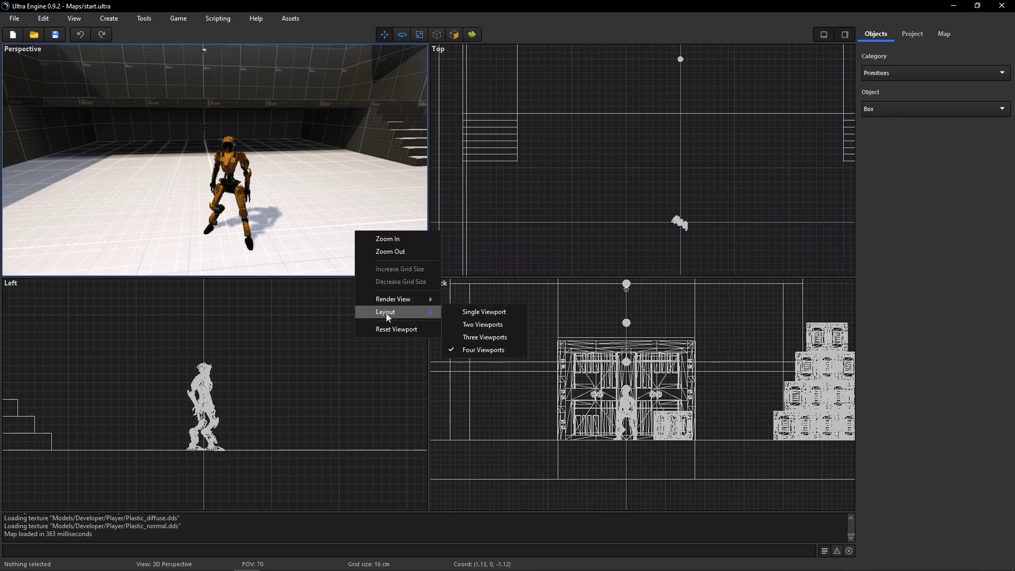
{"action": "left_click", "coordinate": [482, 311]}
{"action": "scroll", "coordinate": [547, 318], "scroll_direction": "up", "scroll_amount": 3}
{"action": "right_click_drag", "start_coordinate": [547, 319], "coordinate": [542, 314]}
{"action": "right_click", "coordinate": [522, 341]}
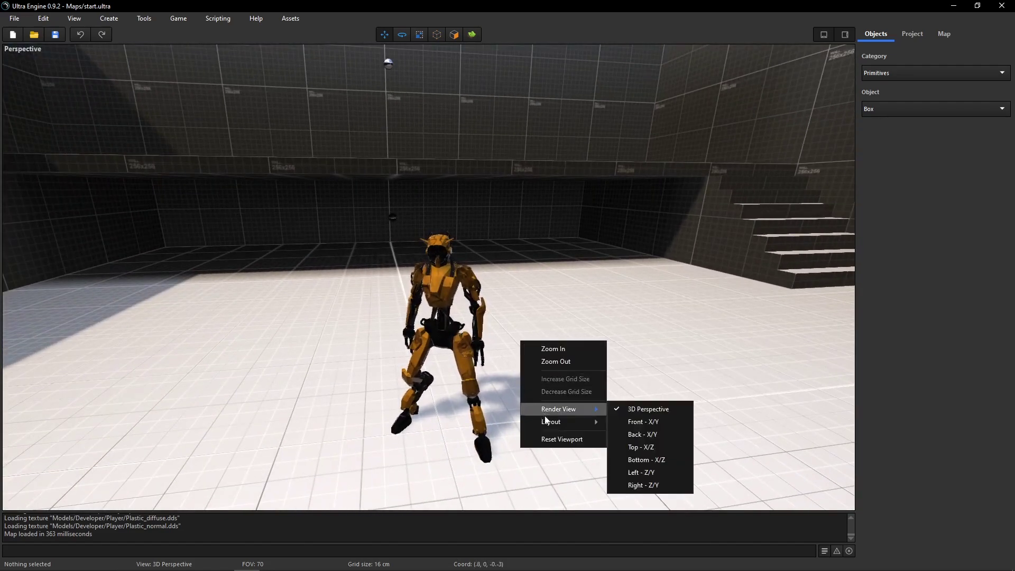
{"action": "mouse_move", "coordinate": [550, 421]}
{"action": "left_click", "coordinate": [633, 447]}
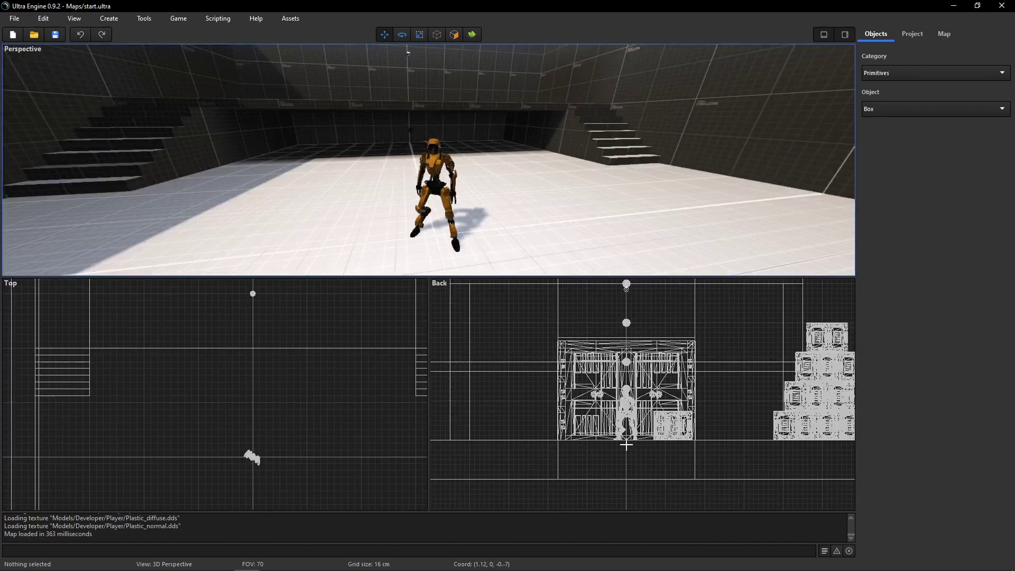
Try the Perspective and Top two-view layout, then restore the four-view layout.
{"action": "right_click_drag", "start_coordinate": [376, 211], "coordinate": [345, 202]}
{"action": "right_click", "coordinate": [345, 202]}
{"action": "mouse_move", "coordinate": [386, 282]}
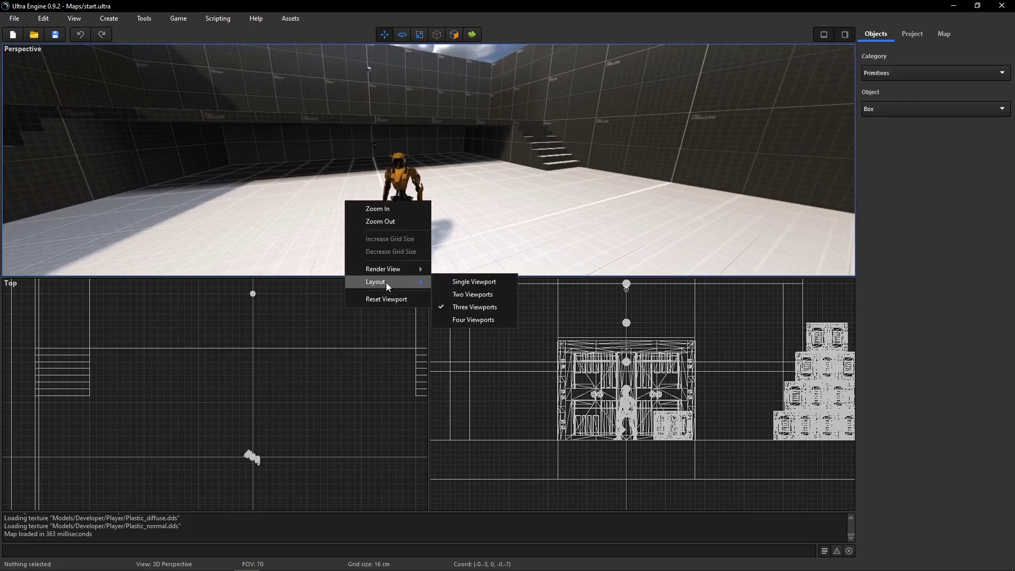
{"action": "left_click", "coordinate": [450, 293]}
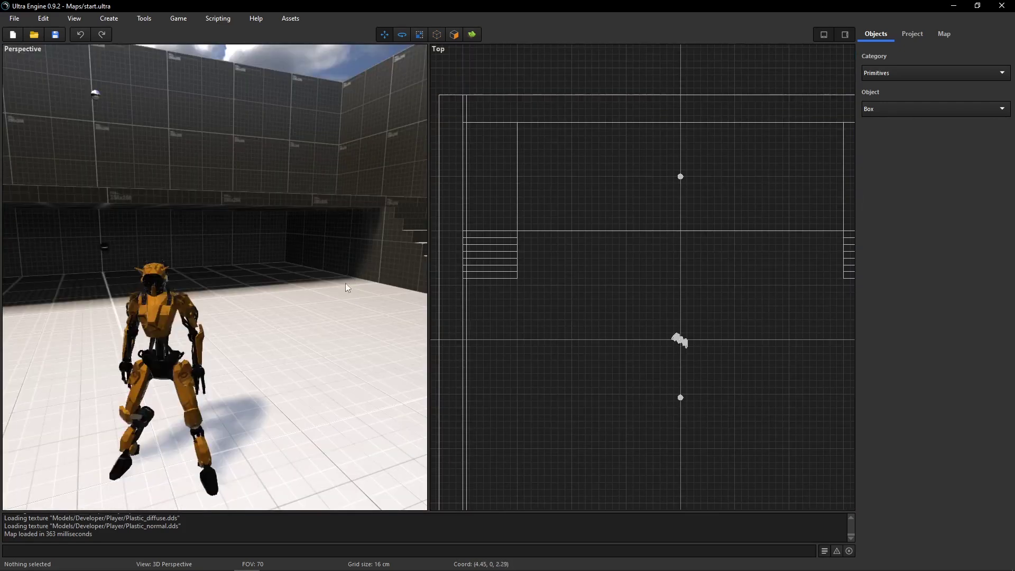
{"action": "right_click_drag", "start_coordinate": [345, 283], "coordinate": [316, 302]}
{"action": "right_click", "coordinate": [296, 265]}
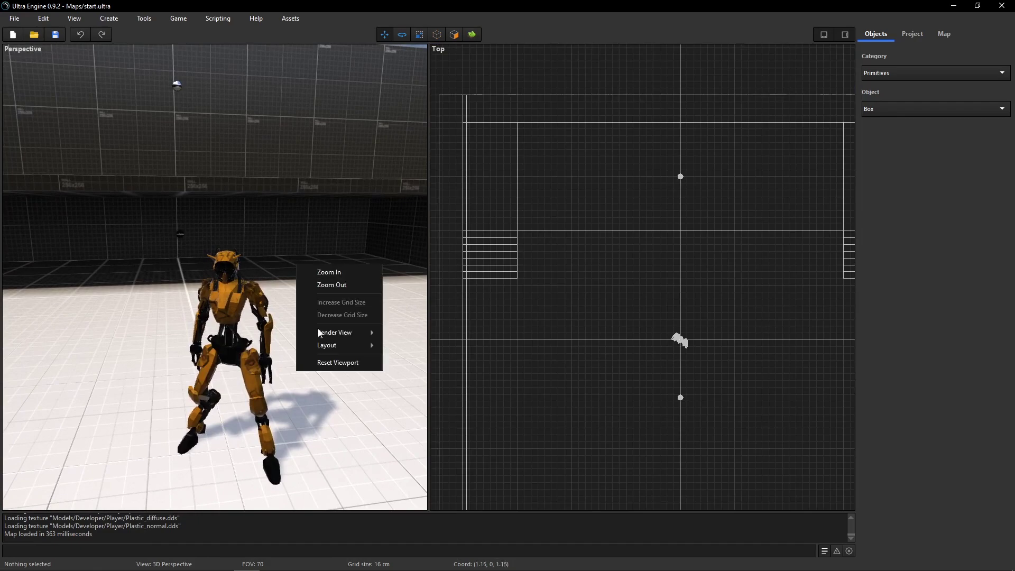
{"action": "mouse_move", "coordinate": [327, 346]}
{"action": "left_click", "coordinate": [417, 385]}
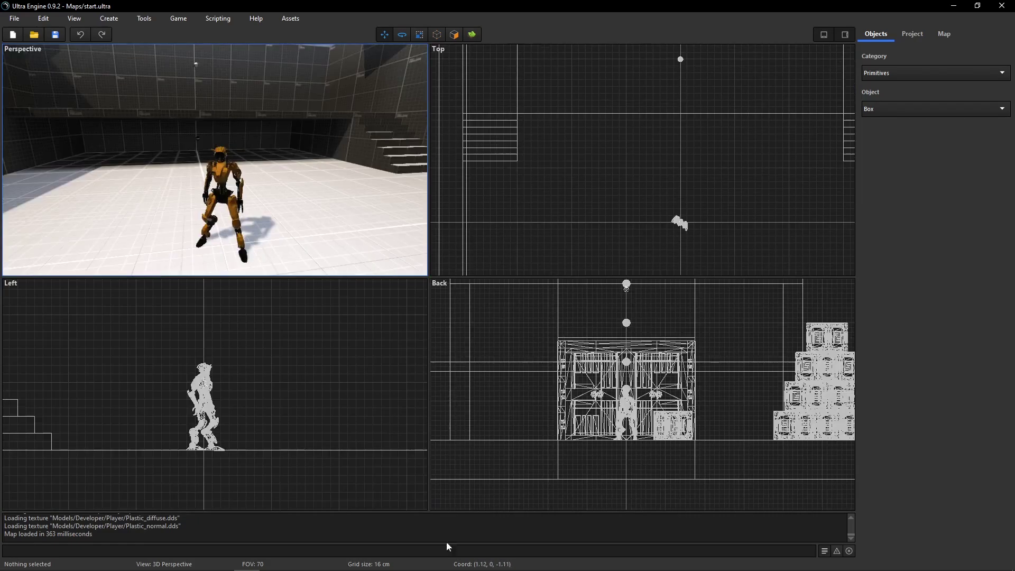
Filter the console log to warnings only, then show all messages again.
{"action": "left_click", "coordinate": [421, 552]}
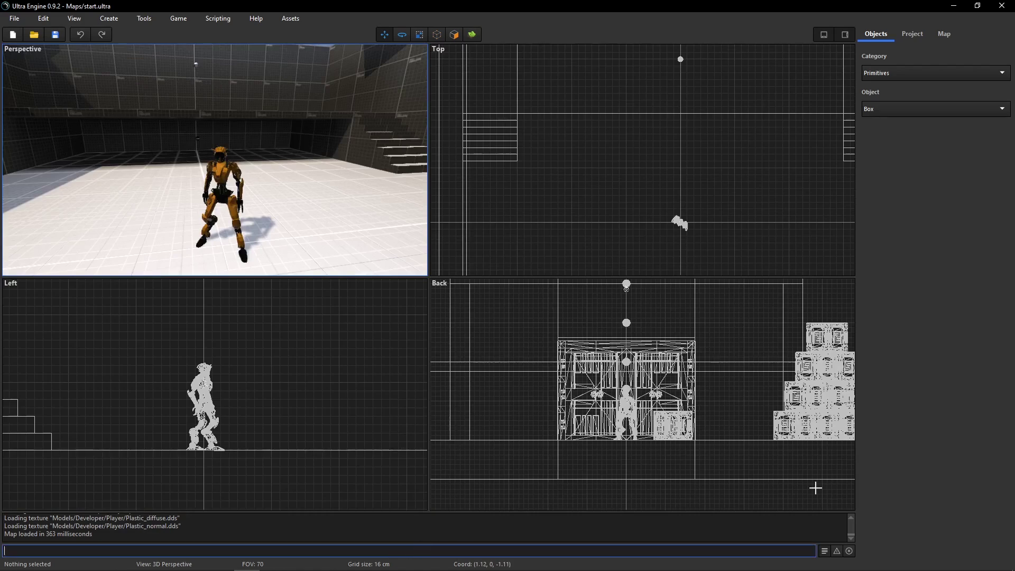
{"action": "left_click", "coordinate": [836, 553]}
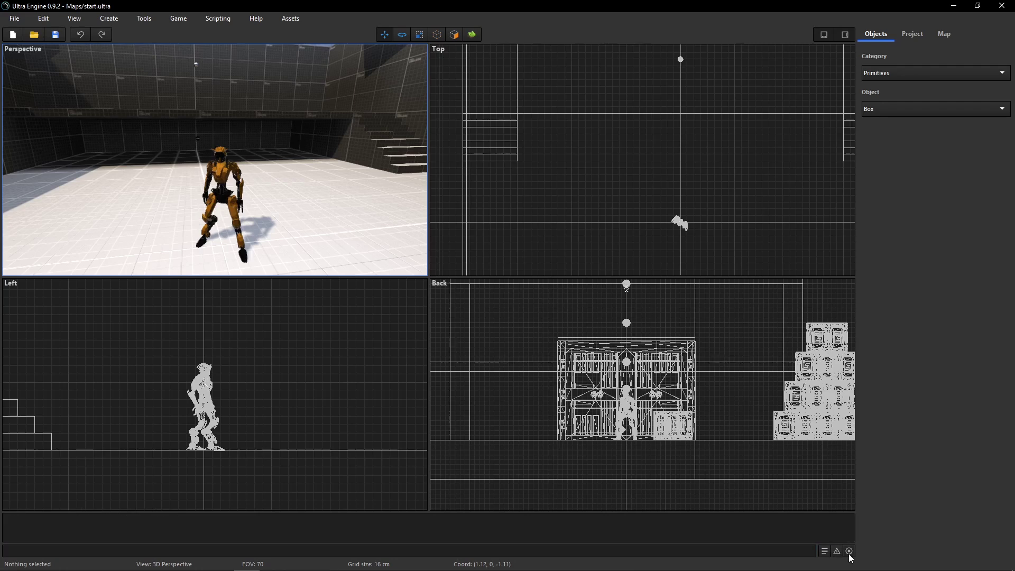
{"action": "left_click", "coordinate": [825, 551]}
Run Notify("Hi") in the console and dismiss the resulting HI message box.
{"action": "left_click", "coordinate": [356, 551]}
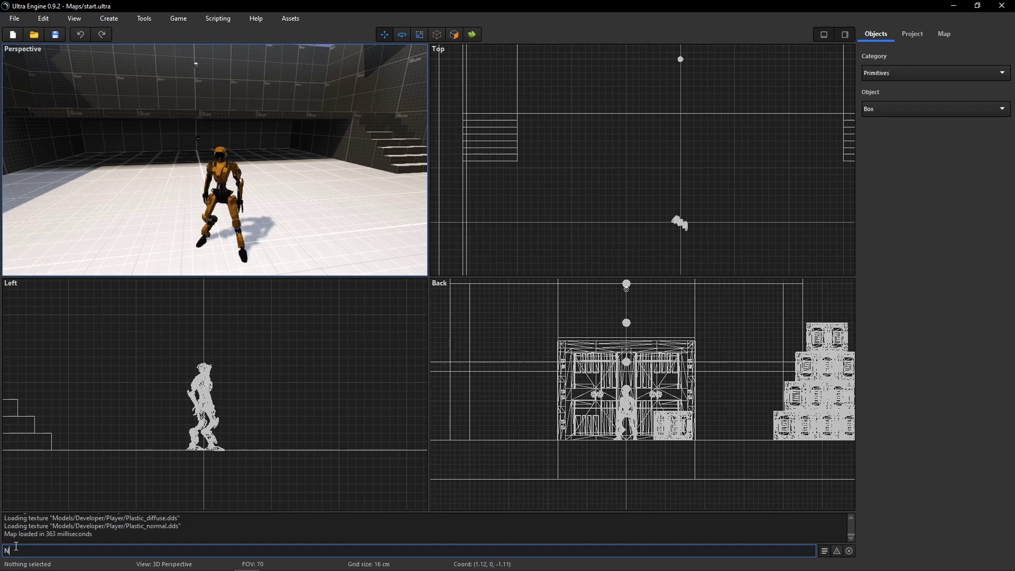
{"action": "type", "text": "Notify(\"Hi\")"}
{"action": "key", "text": "Return"}
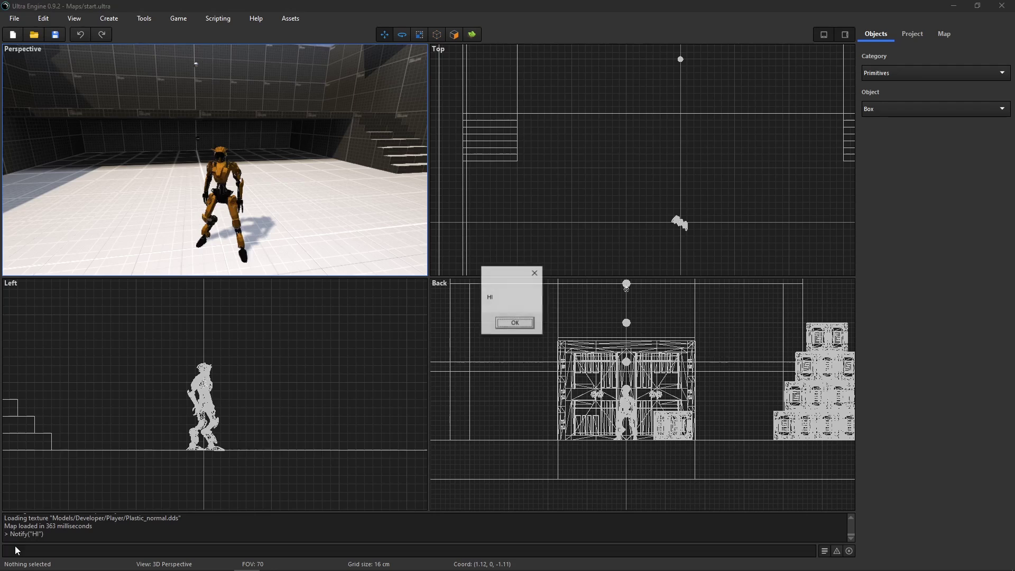
{"action": "left_click", "coordinate": [515, 323]}
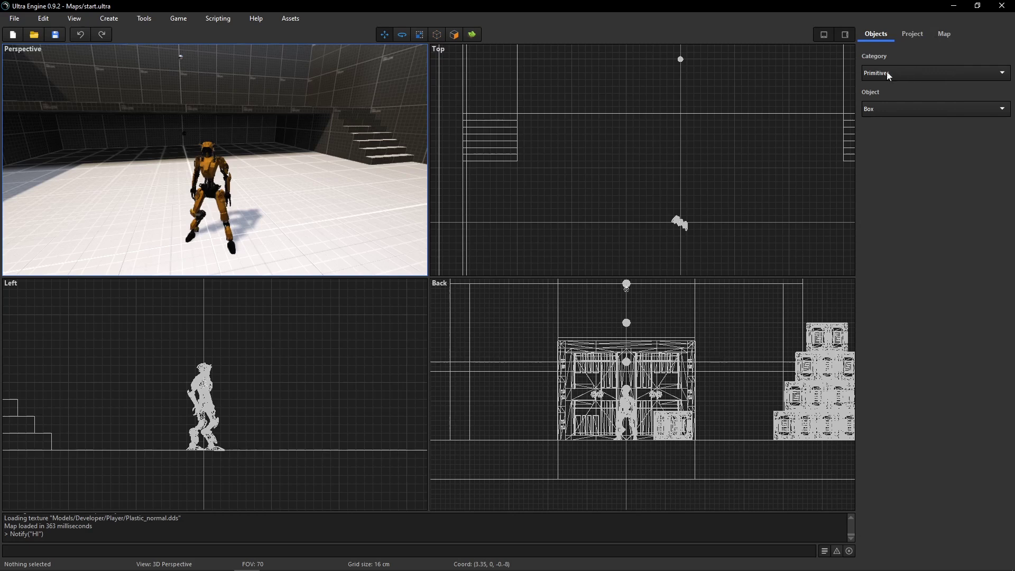
Browse the Primitives shapes, trying Cylinder before returning to Box.
{"action": "left_click", "coordinate": [933, 74]}
{"action": "left_click", "coordinate": [936, 73]}
{"action": "left_click", "coordinate": [910, 109]}
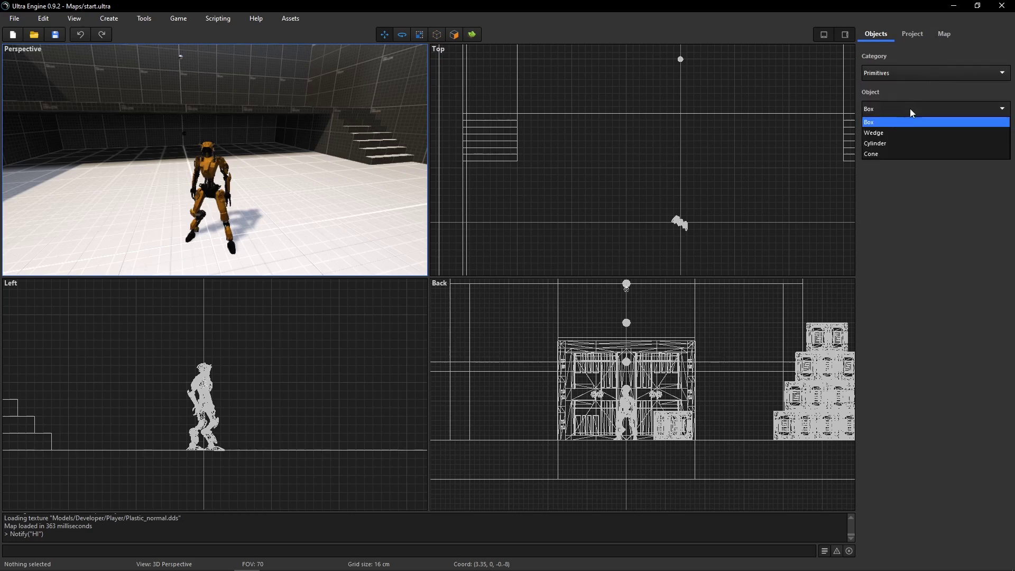
{"action": "left_click", "coordinate": [926, 146]}
{"action": "left_click", "coordinate": [955, 110]}
{"action": "left_click", "coordinate": [933, 119]}
Look through the Lights and Effects object categories without choosing anything.
{"action": "left_click", "coordinate": [910, 77]}
{"action": "left_click", "coordinate": [899, 96]}
{"action": "left_click", "coordinate": [928, 110]}
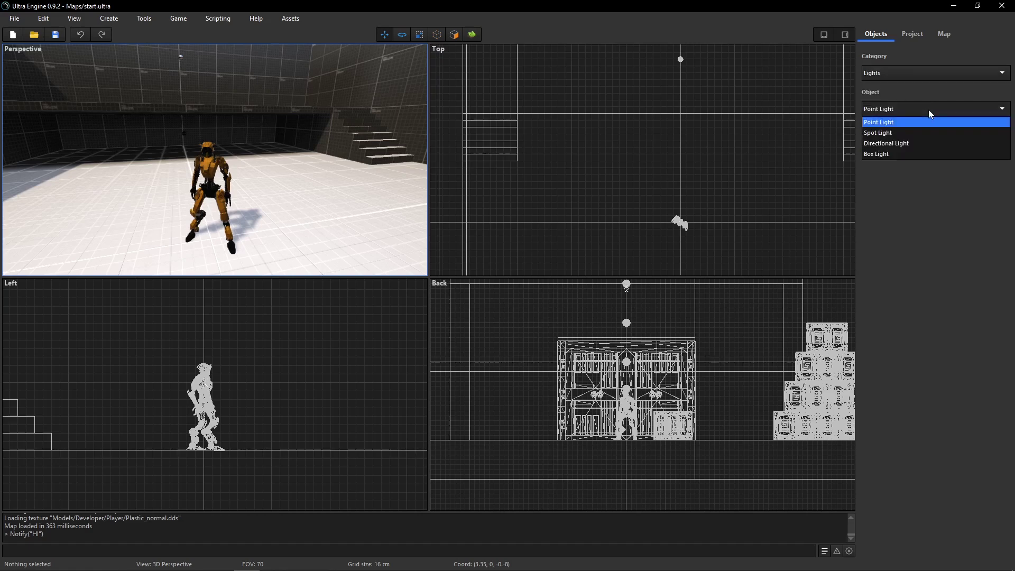
{"action": "left_click", "coordinate": [930, 112]}
{"action": "left_click", "coordinate": [926, 73]}
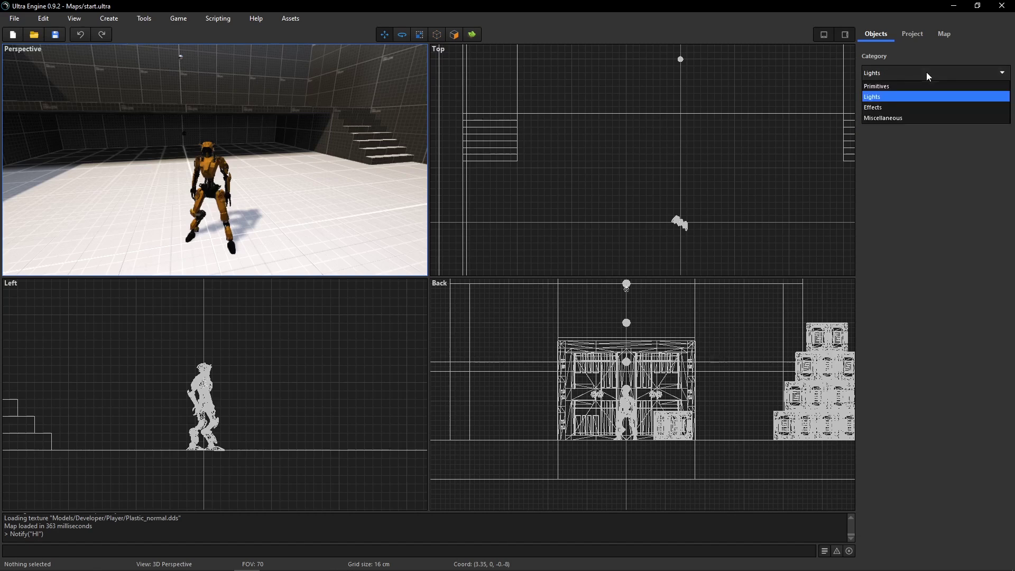
{"action": "left_click", "coordinate": [911, 110]}
{"action": "left_click", "coordinate": [932, 110]}
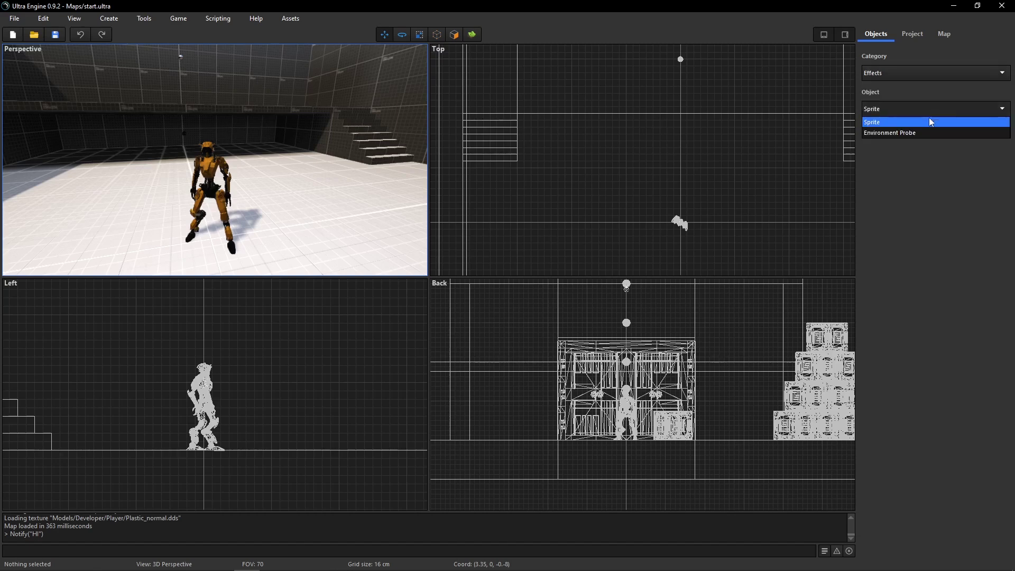
{"action": "left_click", "coordinate": [925, 121]}
Choose Miscellaneous > Heightmap Terrain and keep its resolution at 512 x 512.
{"action": "left_click", "coordinate": [921, 71]}
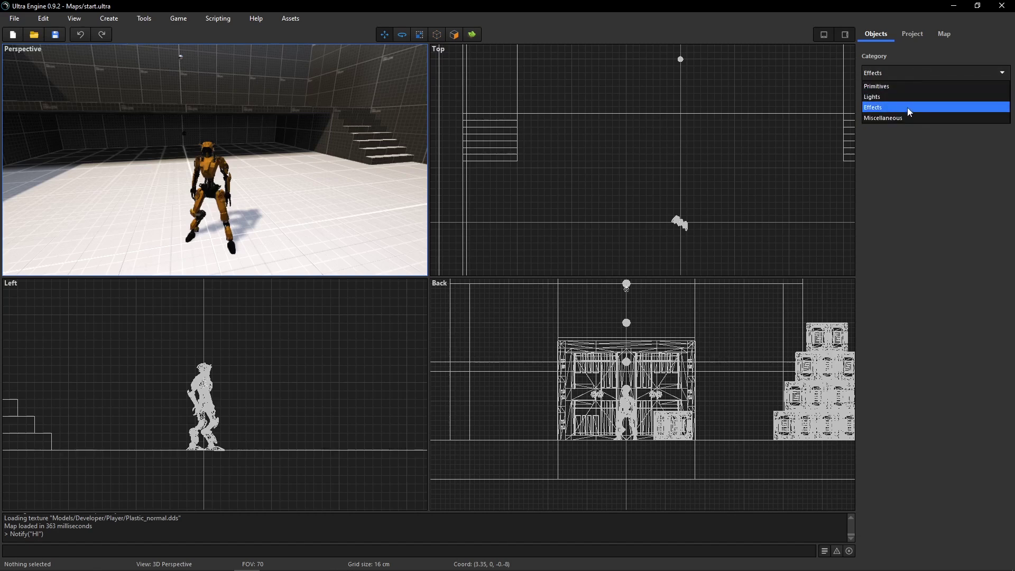
{"action": "left_click", "coordinate": [902, 115]}
{"action": "left_click", "coordinate": [917, 111]}
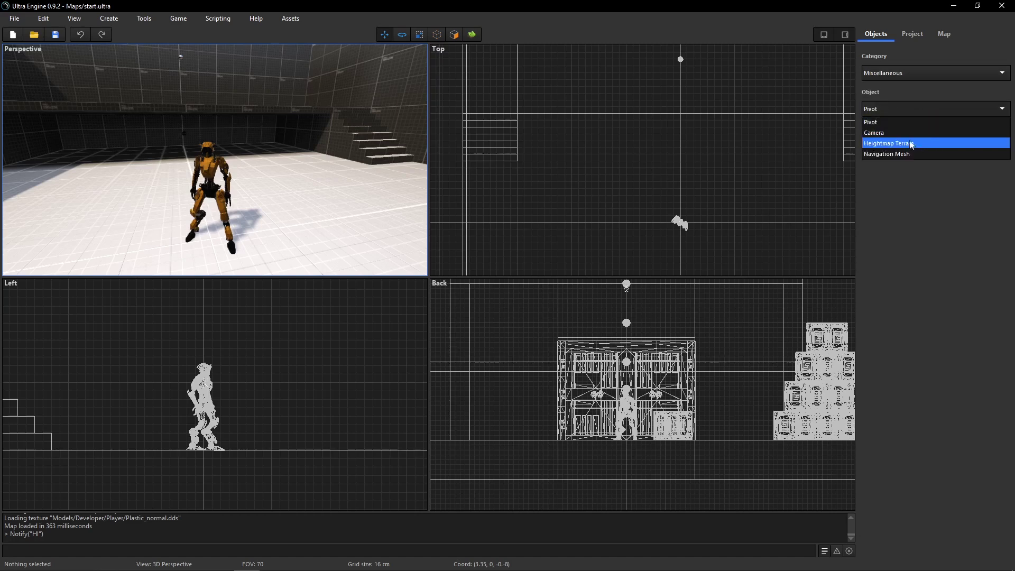
{"action": "left_click", "coordinate": [909, 144]}
{"action": "left_click", "coordinate": [925, 125]}
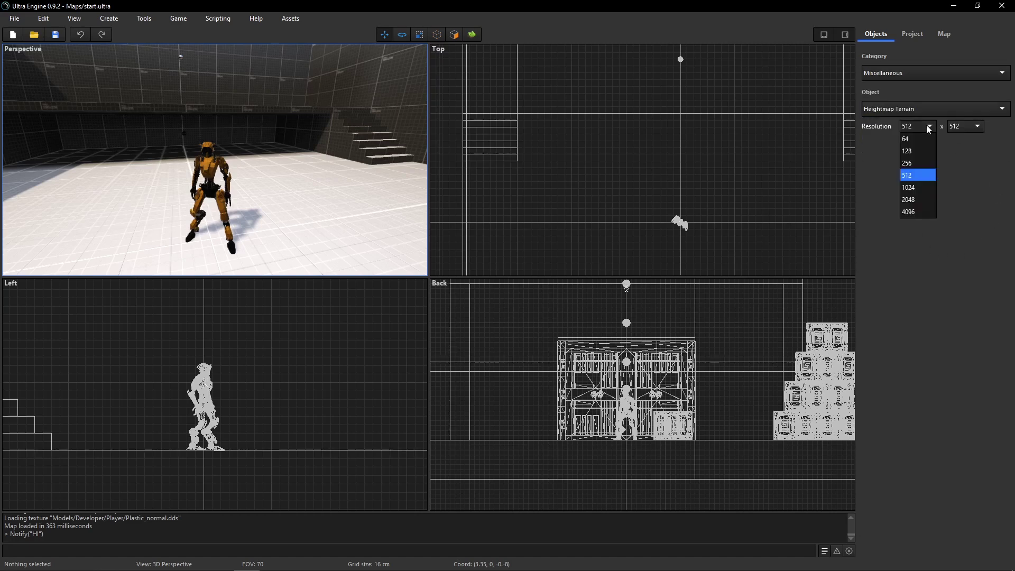
{"action": "left_click", "coordinate": [921, 127]}
{"action": "left_click", "coordinate": [969, 127]}
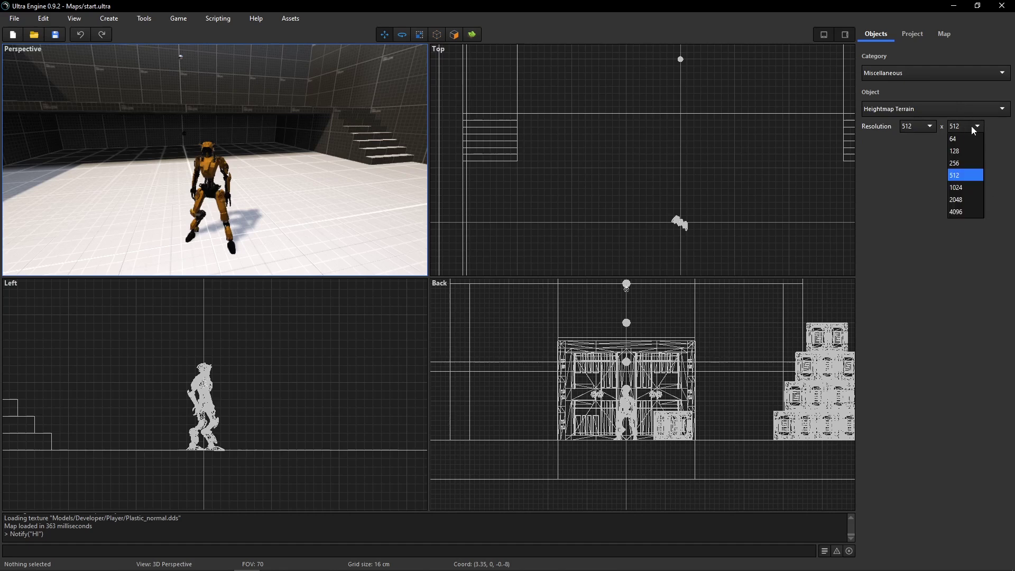
{"action": "left_click", "coordinate": [977, 128]}
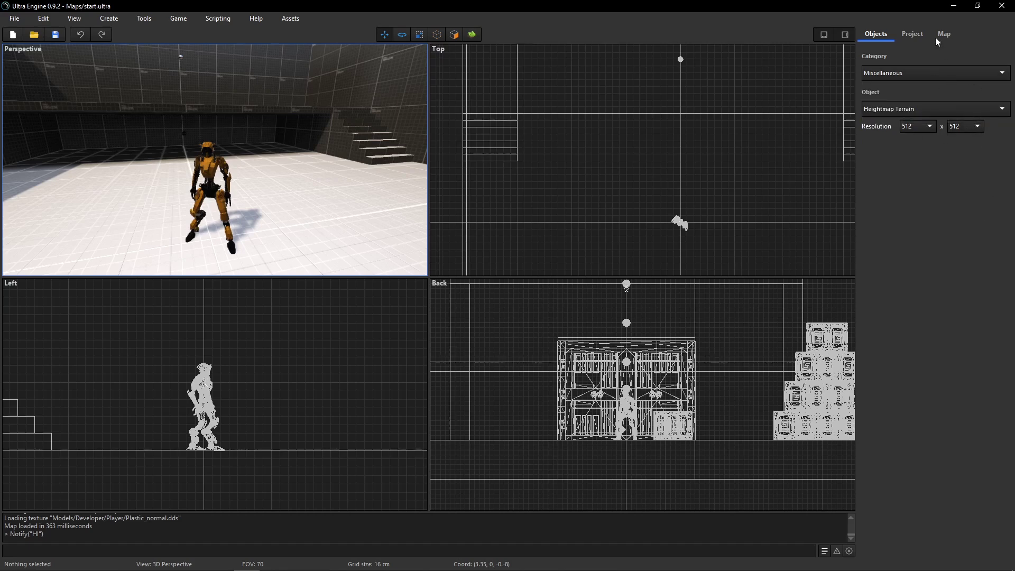
{"action": "left_click", "coordinate": [917, 37]}
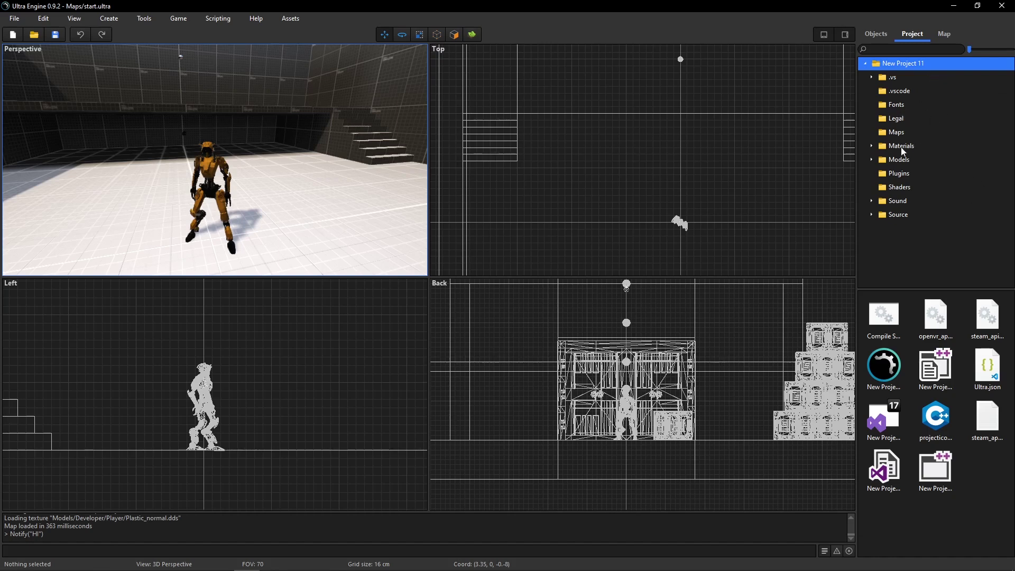
Expand Models > Developer > Crate and open crate.gltf in the model viewer.
{"action": "double_click", "coordinate": [913, 159]}
{"action": "left_click", "coordinate": [911, 175]}
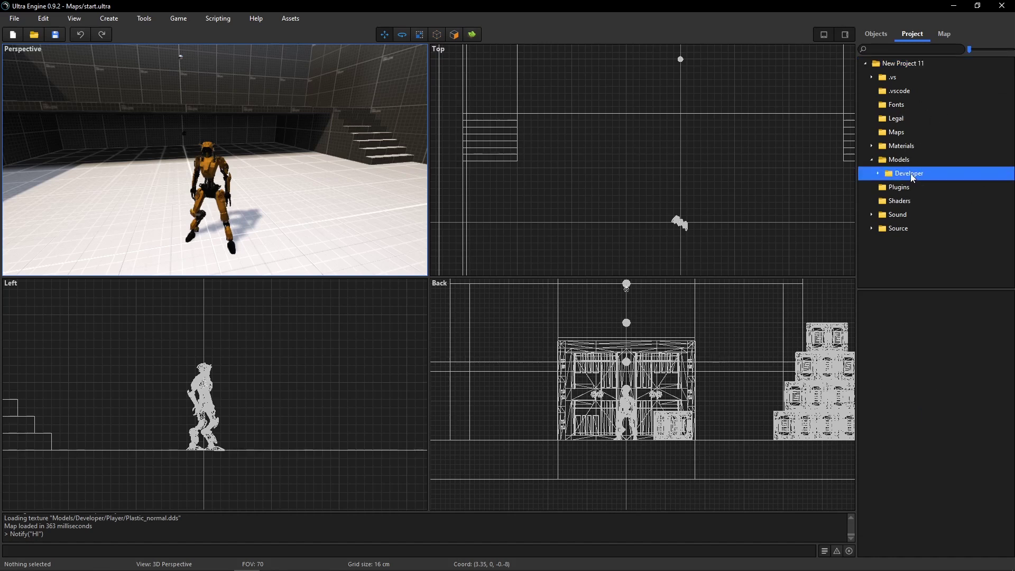
{"action": "double_click", "coordinate": [911, 176]}
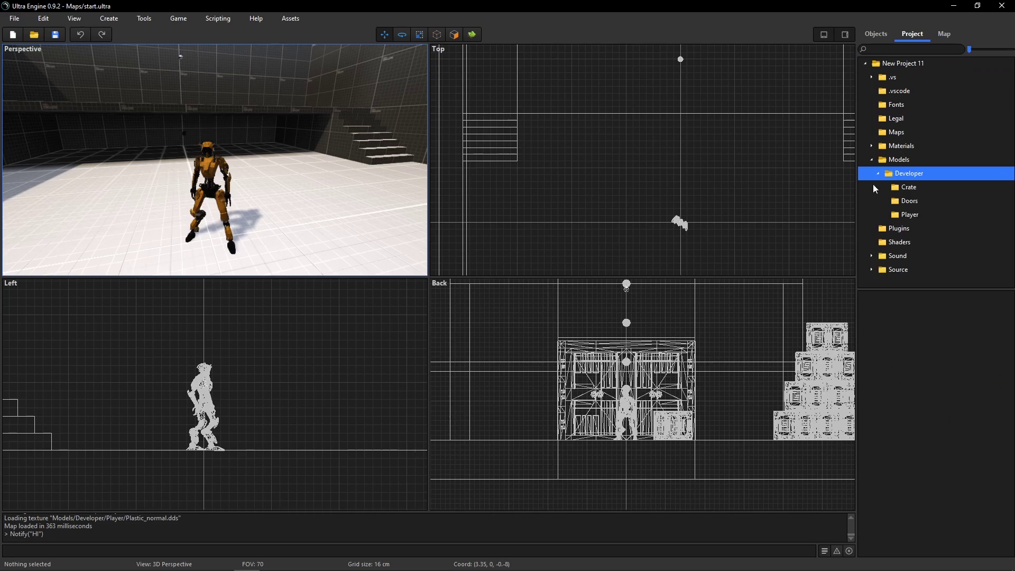
{"action": "left_click", "coordinate": [904, 189]}
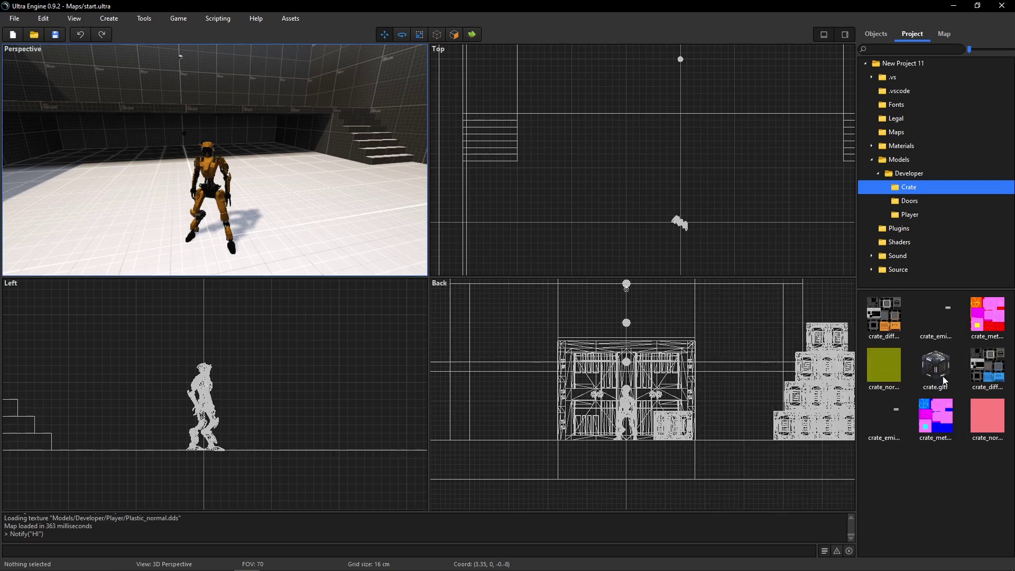
{"action": "mouse_move", "coordinate": [937, 370]}
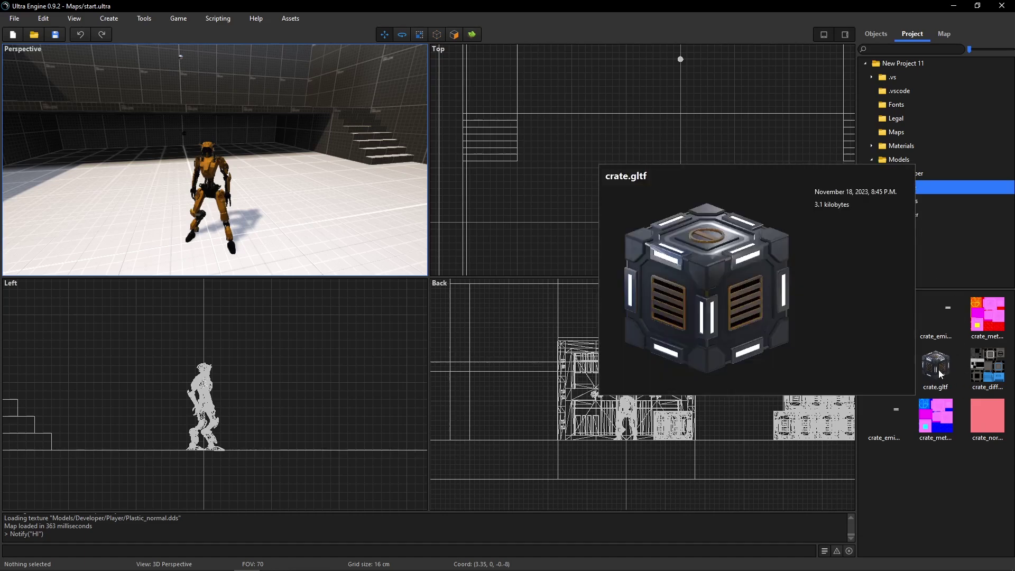
{"action": "double_click", "coordinate": [937, 369]}
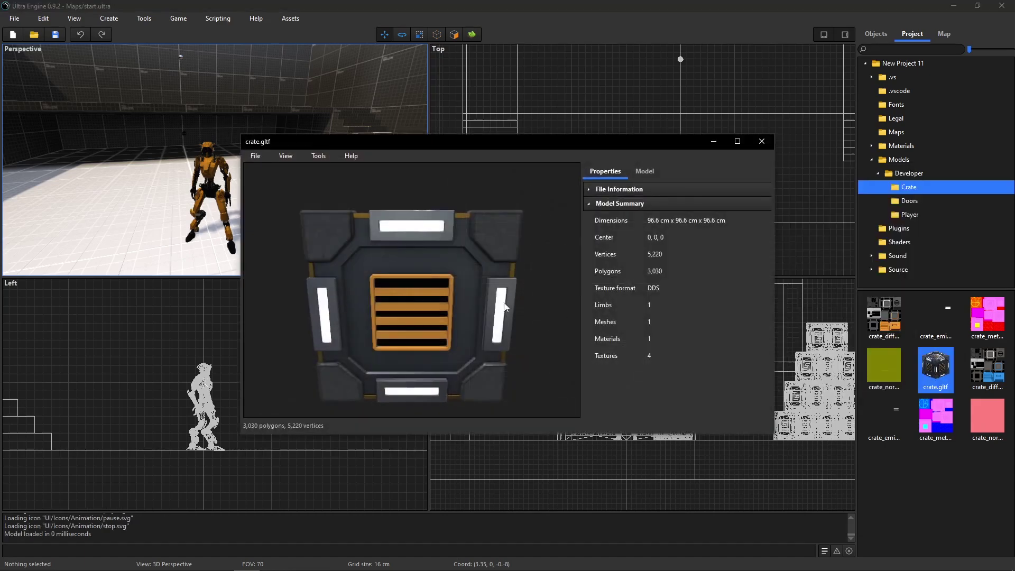
Rotate the crate to see its top, expand File Information, and expand its materials.
{"action": "left_click_drag", "start_coordinate": [413, 296], "coordinate": [459, 259]}
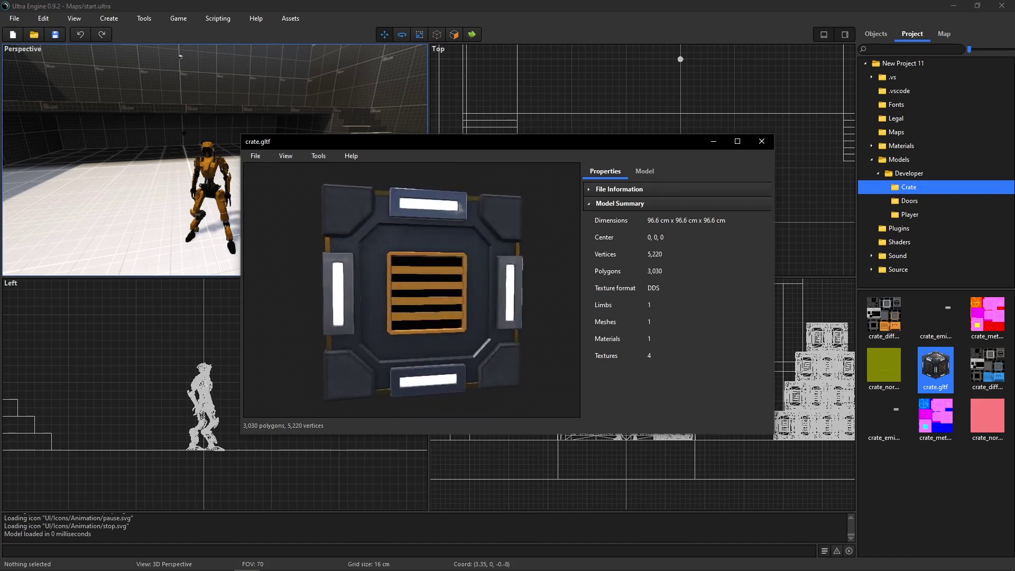
{"action": "left_click", "coordinate": [649, 189]}
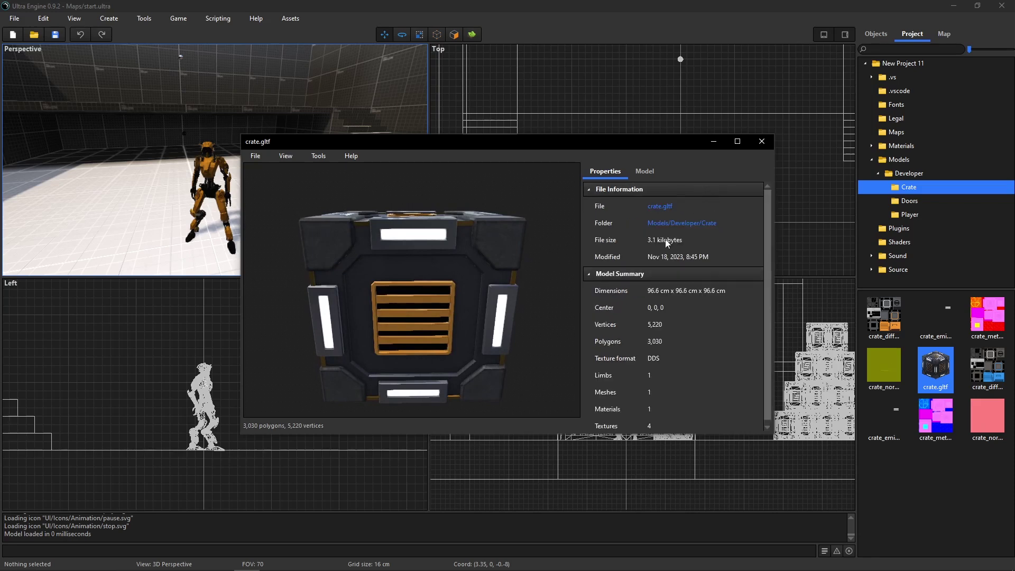
{"action": "left_click", "coordinate": [646, 172]}
{"action": "double_click", "coordinate": [609, 188]}
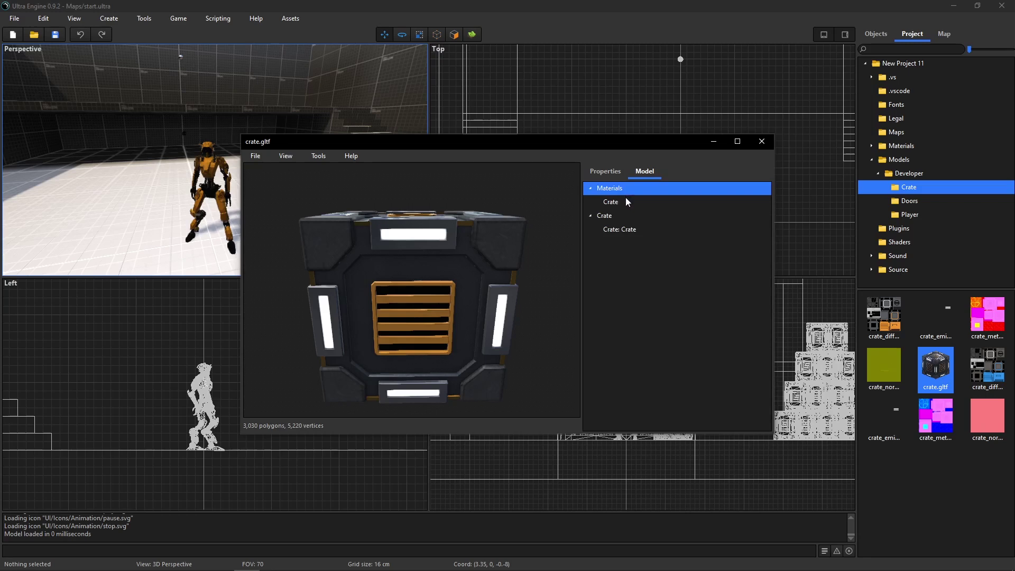
Inspect the Crate material and mesh, return to Properties, and move the viewer up-left.
{"action": "left_click", "coordinate": [618, 202]}
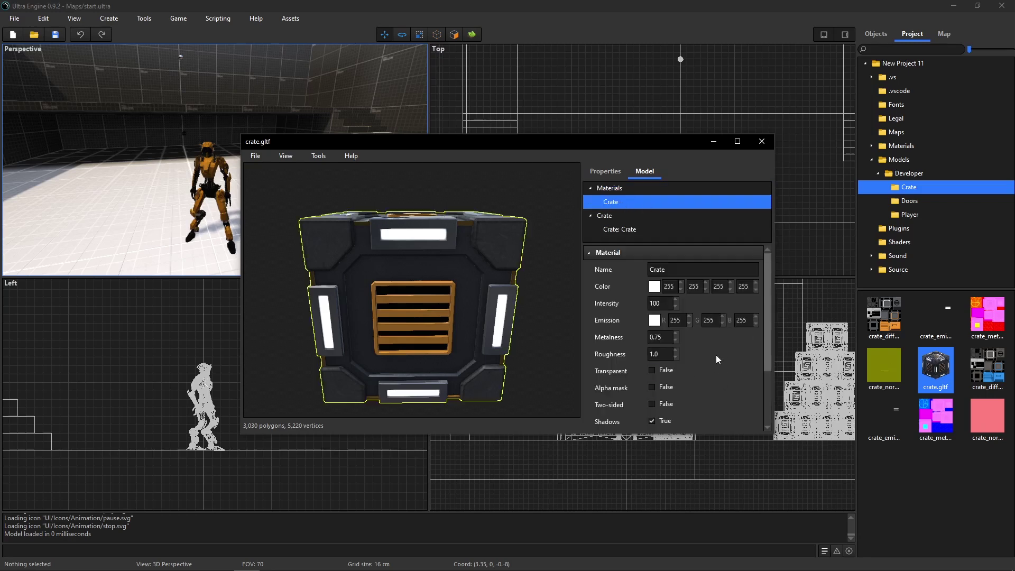
{"action": "scroll", "coordinate": [712, 378], "scroll_direction": "down", "scroll_amount": 3}
{"action": "scroll", "coordinate": [715, 381], "scroll_direction": "up", "scroll_amount": 3}
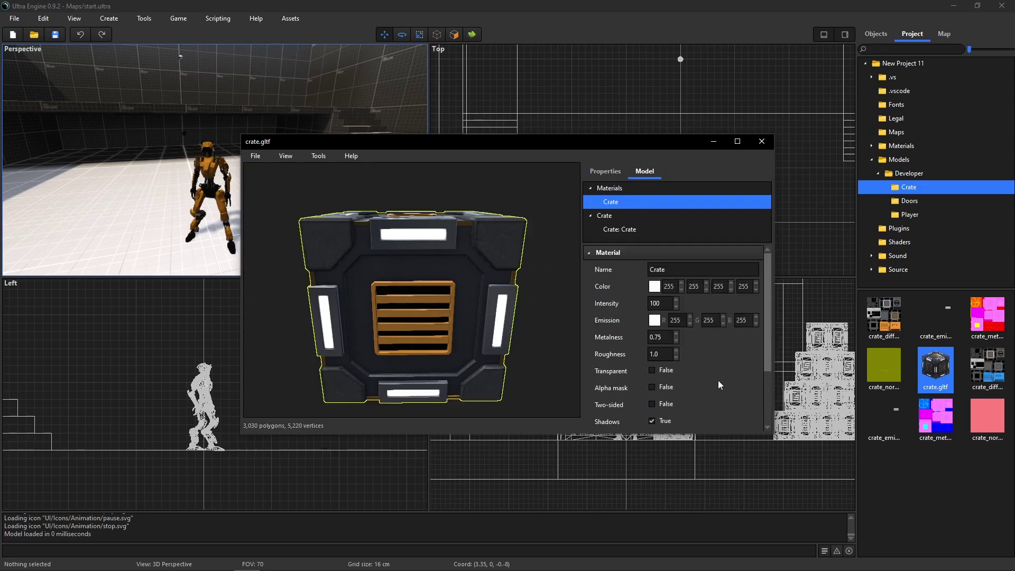
{"action": "left_click", "coordinate": [627, 230]}
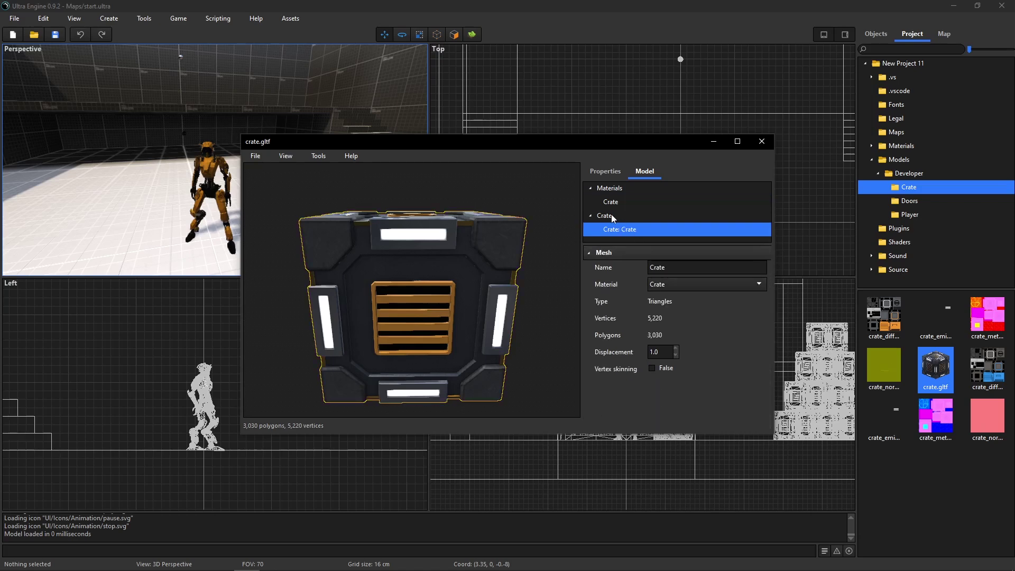
{"action": "left_click", "coordinate": [605, 171]}
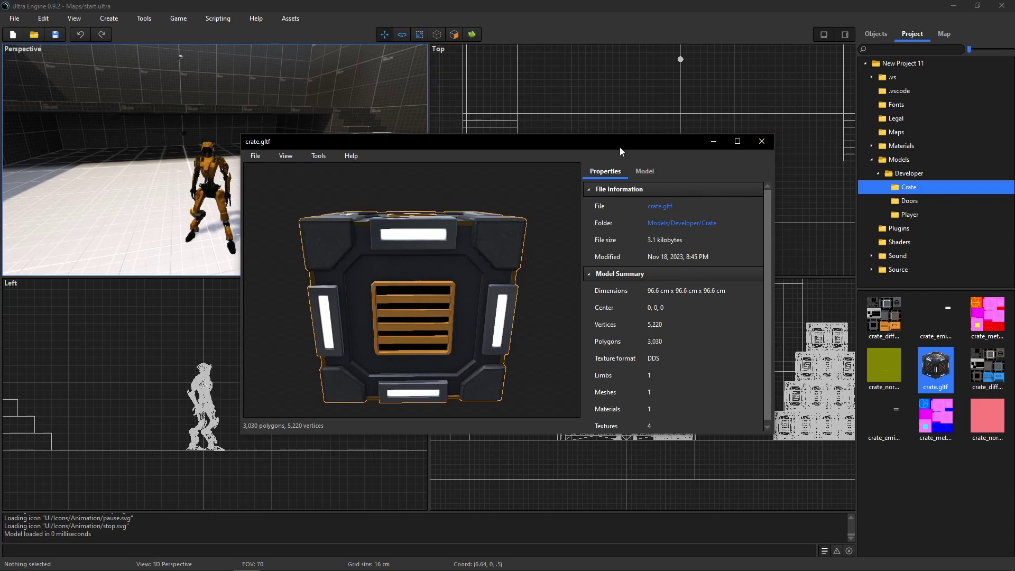
{"action": "left_click_drag", "start_coordinate": [619, 146], "coordinate": [462, 57]}
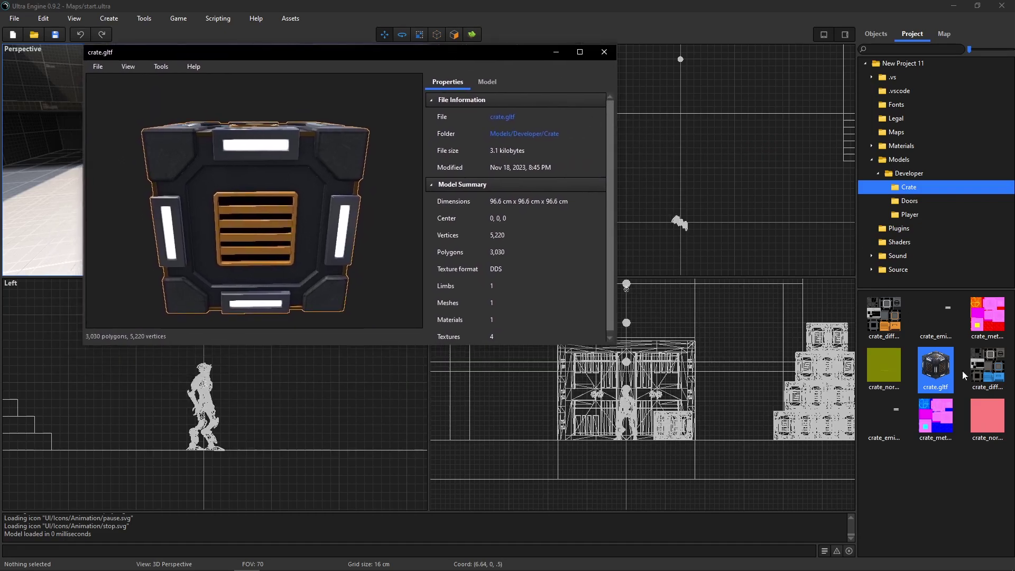
Open crate_diffuse.dds, toggle its Texture and File Information sections, then close both viewers.
{"action": "double_click", "coordinate": [893, 319]}
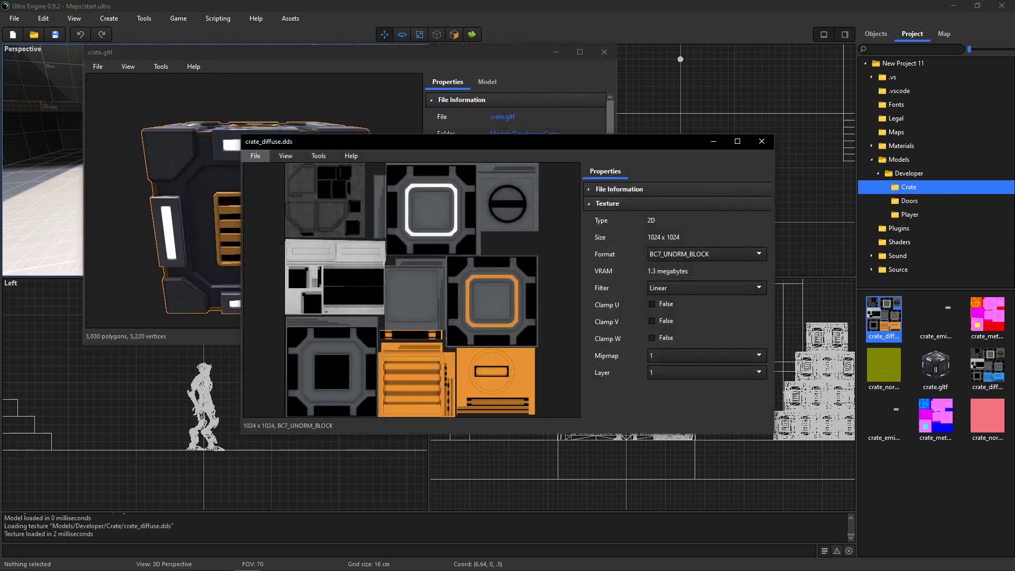
{"action": "left_click_drag", "start_coordinate": [466, 146], "coordinate": [404, 208]}
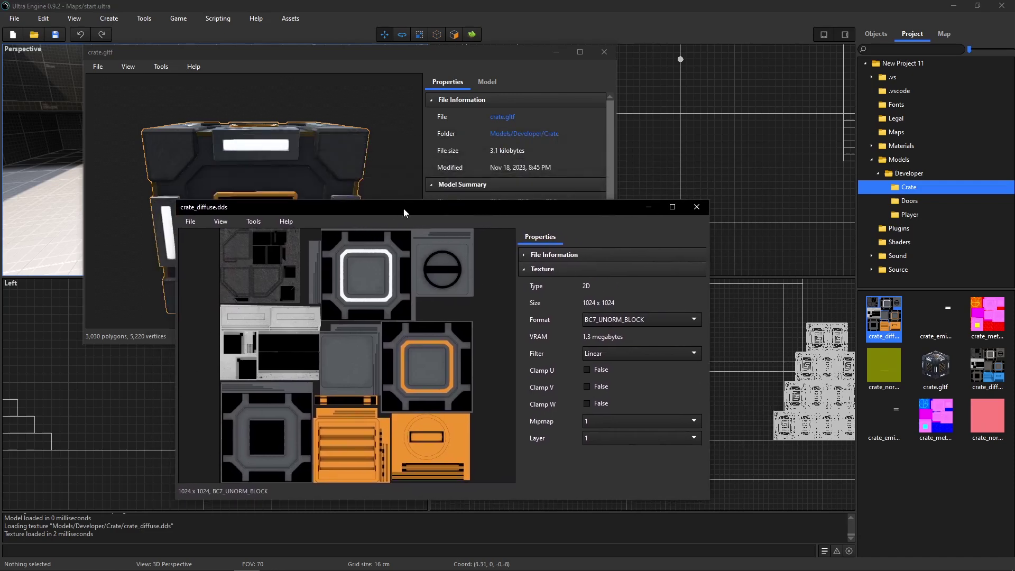
{"action": "left_click", "coordinate": [559, 271]}
{"action": "left_click", "coordinate": [577, 255]}
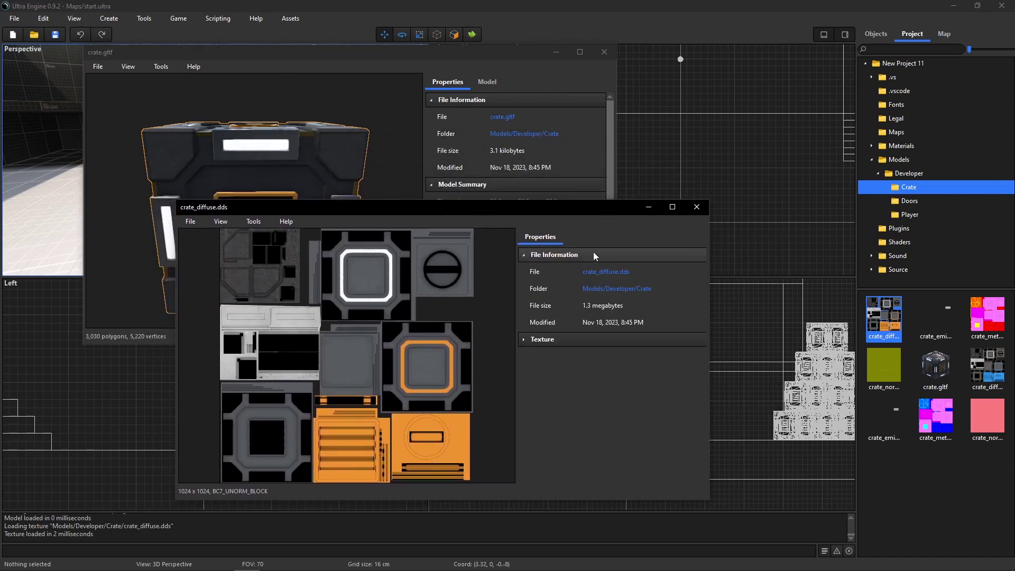
{"action": "left_click", "coordinate": [561, 338]}
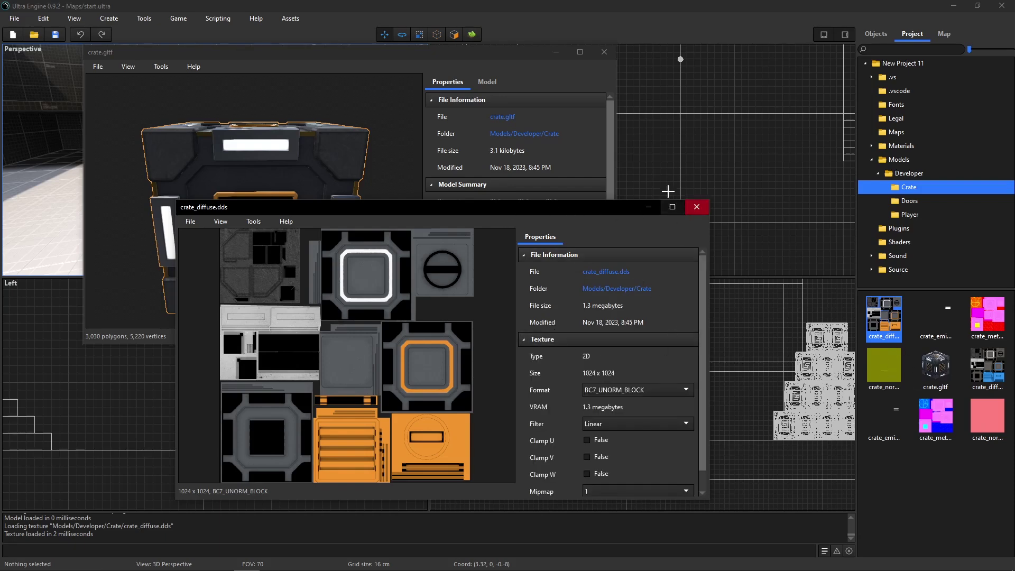
{"action": "left_click", "coordinate": [697, 207]}
{"action": "left_click", "coordinate": [603, 51]}
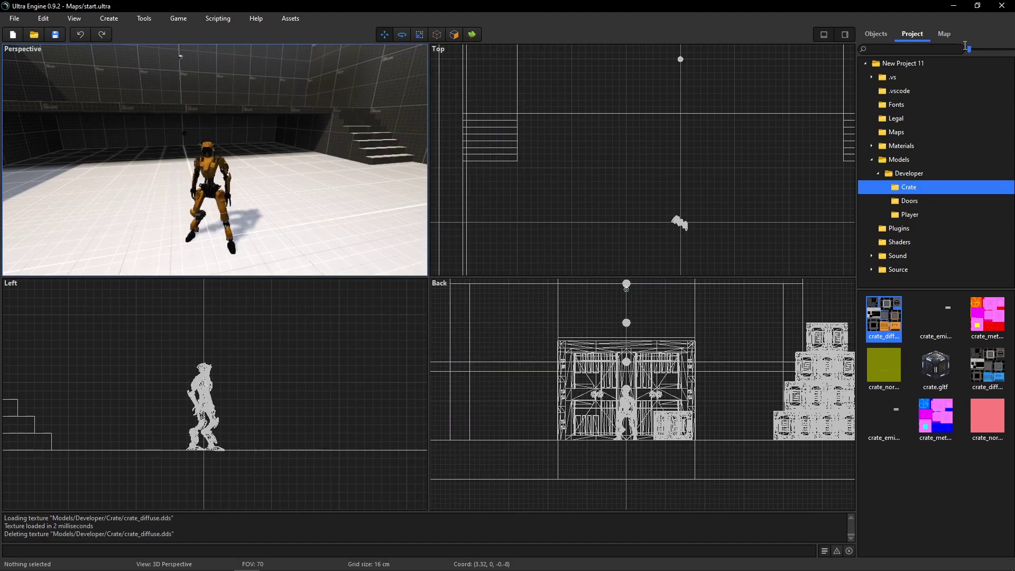
In the Map tab, select the floor Box 1 and show Appearance instead of Transform.
{"action": "left_click", "coordinate": [949, 35]}
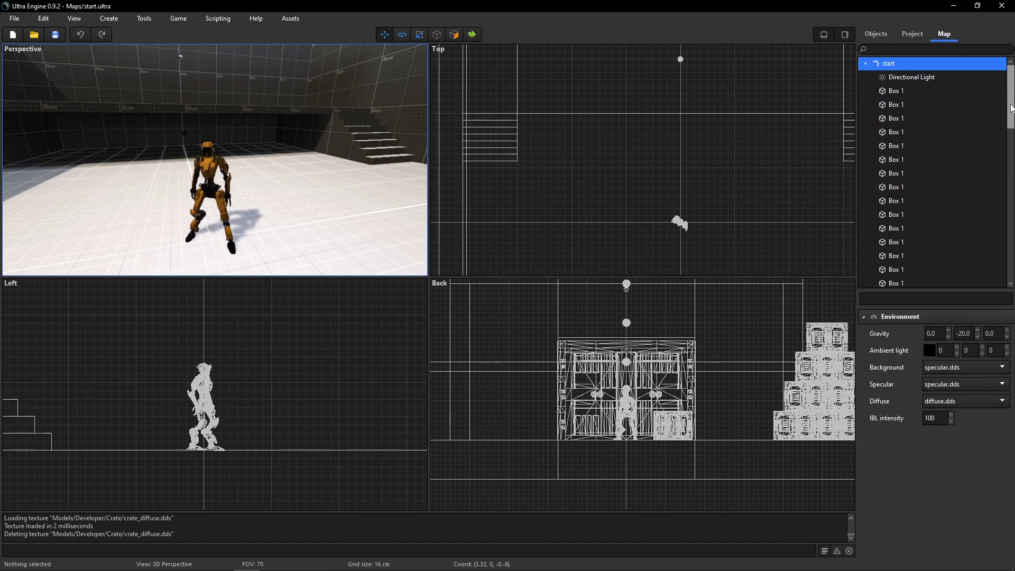
{"action": "left_click_drag", "start_coordinate": [1011, 105], "coordinate": [1012, 252]}
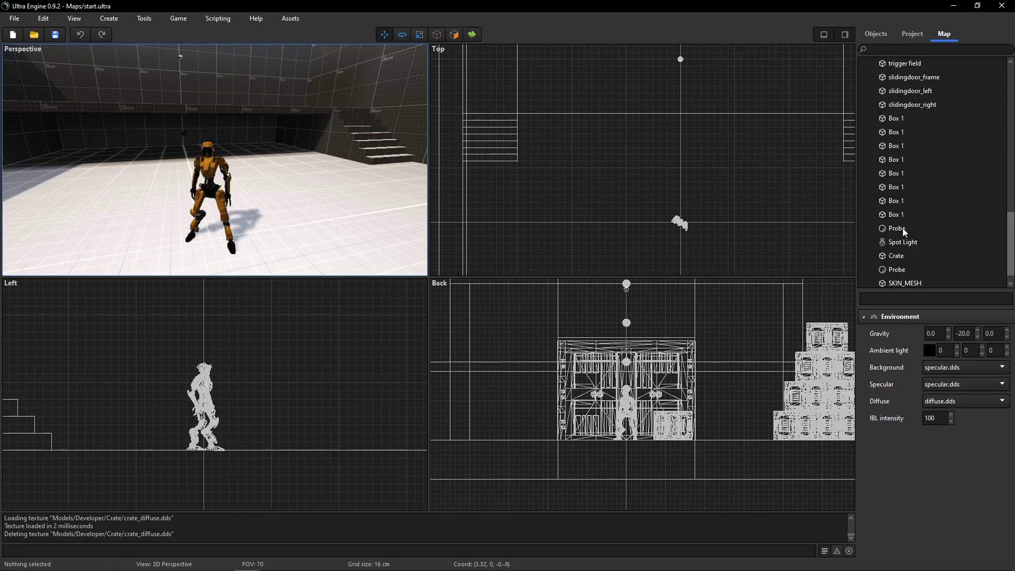
{"action": "left_click", "coordinate": [895, 150]}
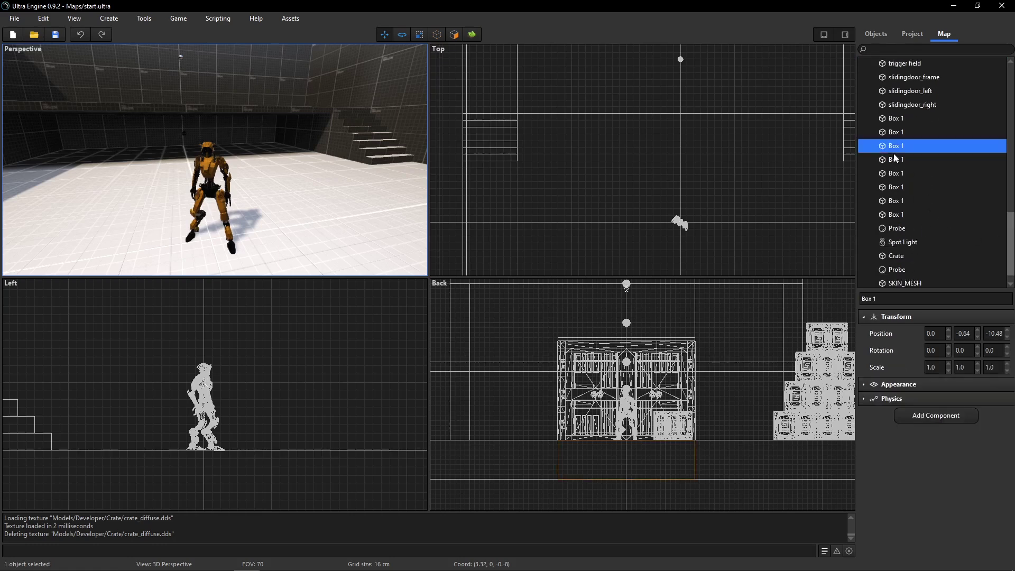
{"action": "left_click", "coordinate": [334, 181]}
{"action": "scroll", "coordinate": [921, 143], "scroll_direction": "up", "scroll_amount": 1}
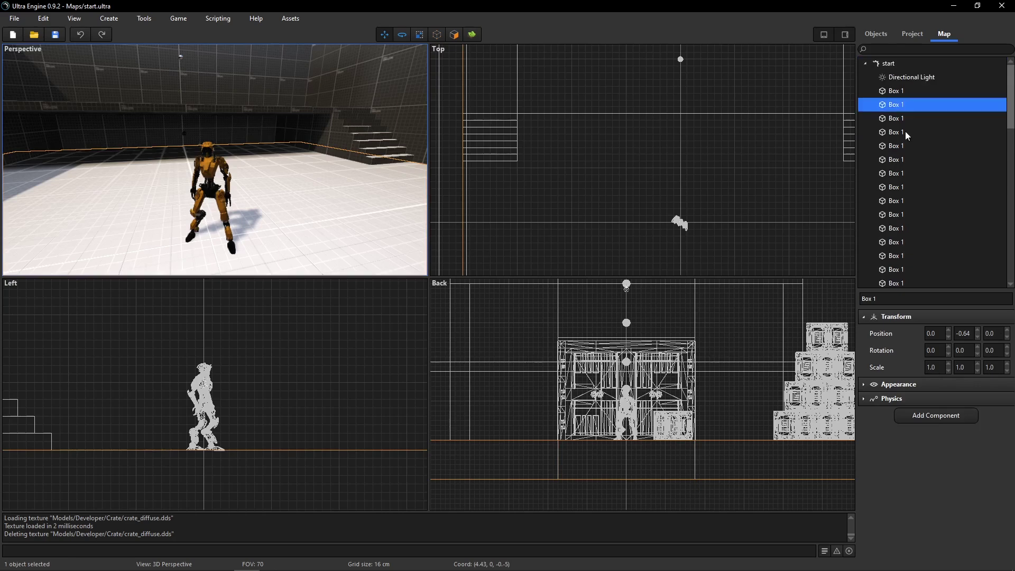
{"action": "left_click", "coordinate": [894, 316]}
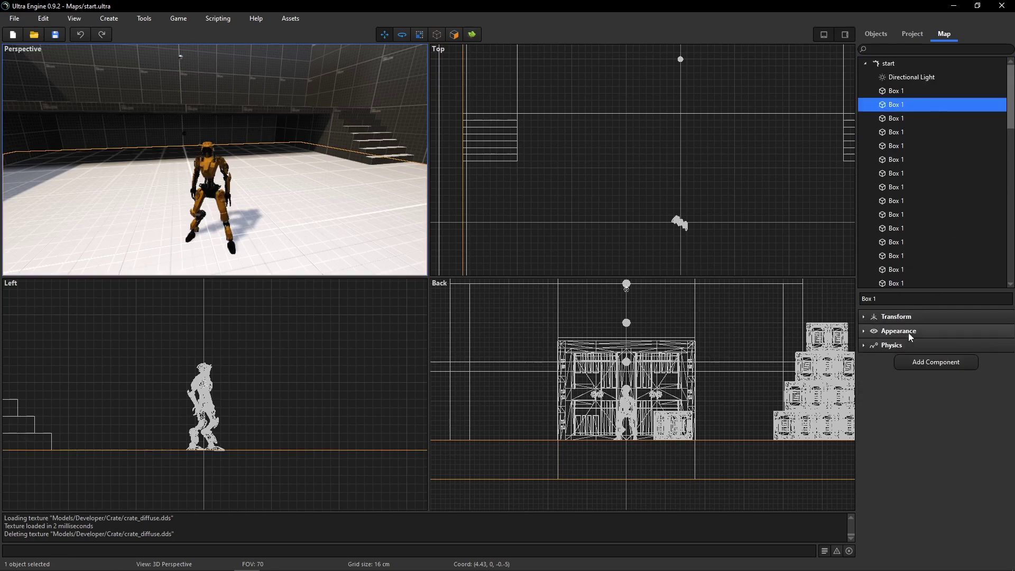
{"action": "left_click", "coordinate": [898, 331]}
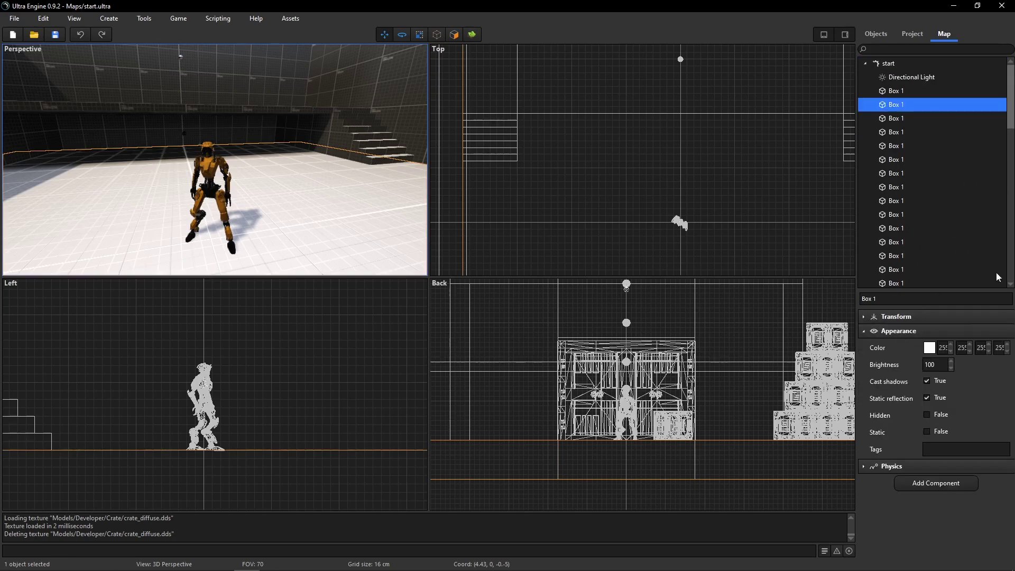
{"action": "left_click", "coordinate": [931, 349]}
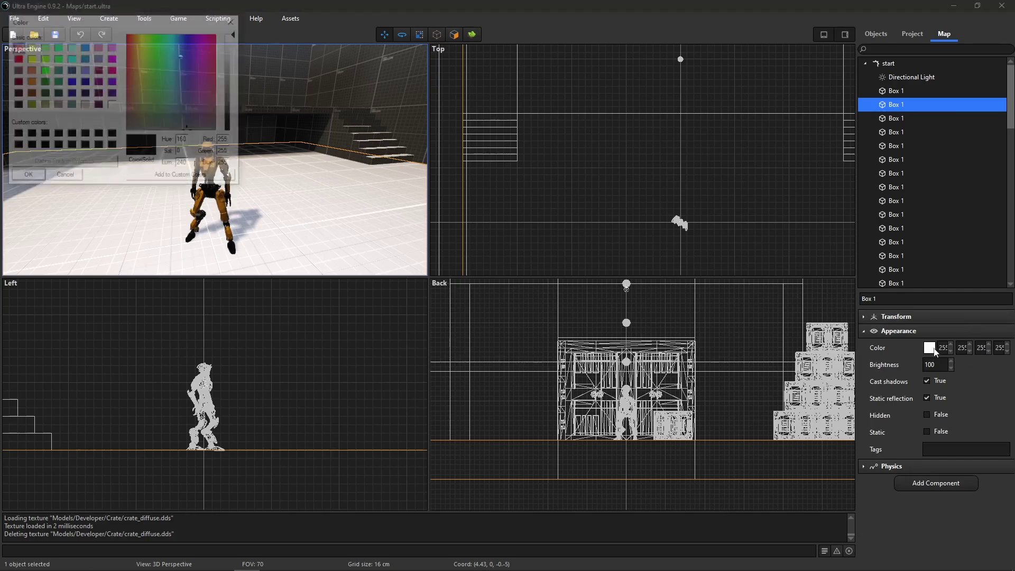
{"action": "left_click", "coordinate": [112, 82]}
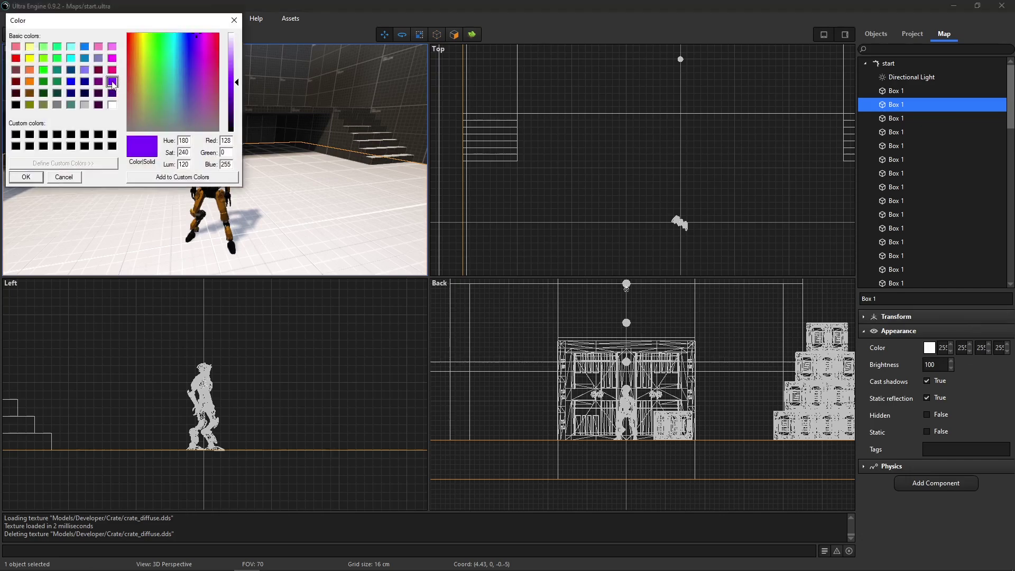
{"action": "left_click", "coordinate": [26, 177]}
{"action": "left_click", "coordinate": [933, 348]}
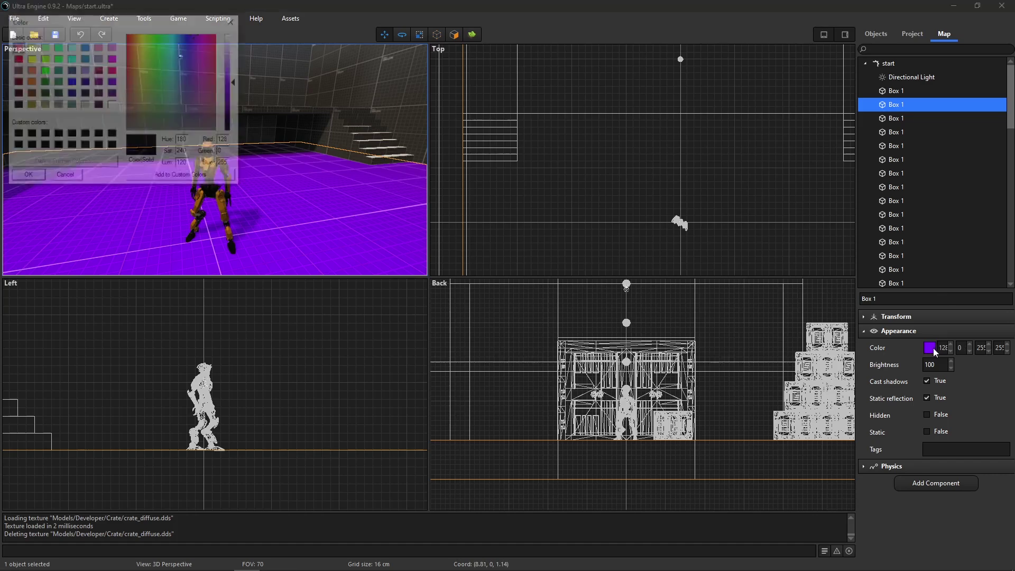
{"action": "left_click_drag", "start_coordinate": [233, 47], "coordinate": [236, 33]}
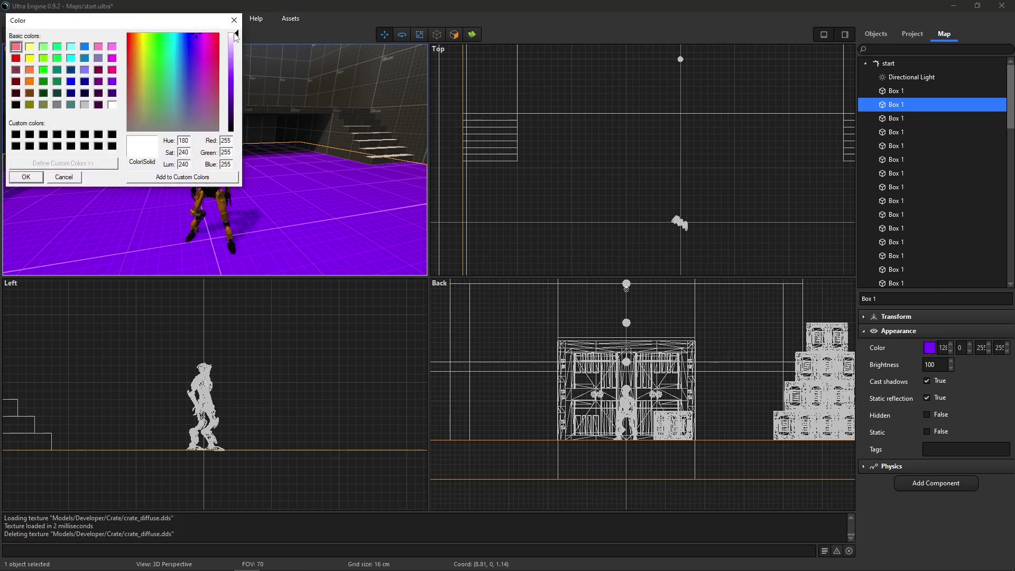
{"action": "left_click", "coordinate": [32, 176]}
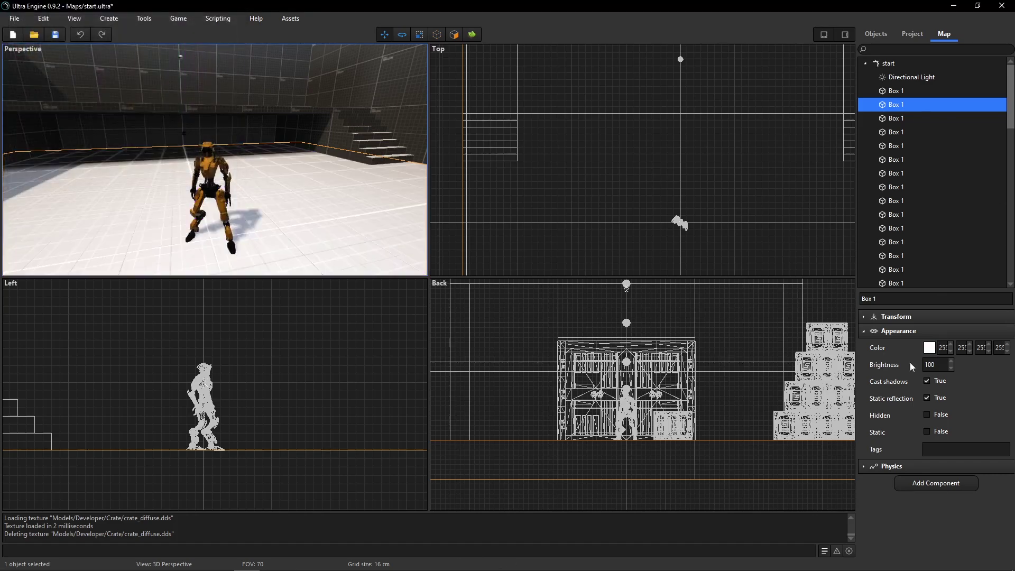
Expand the floor box's Physics section, set Gravity to False, then deselect it.
{"action": "left_click", "coordinate": [901, 331]}
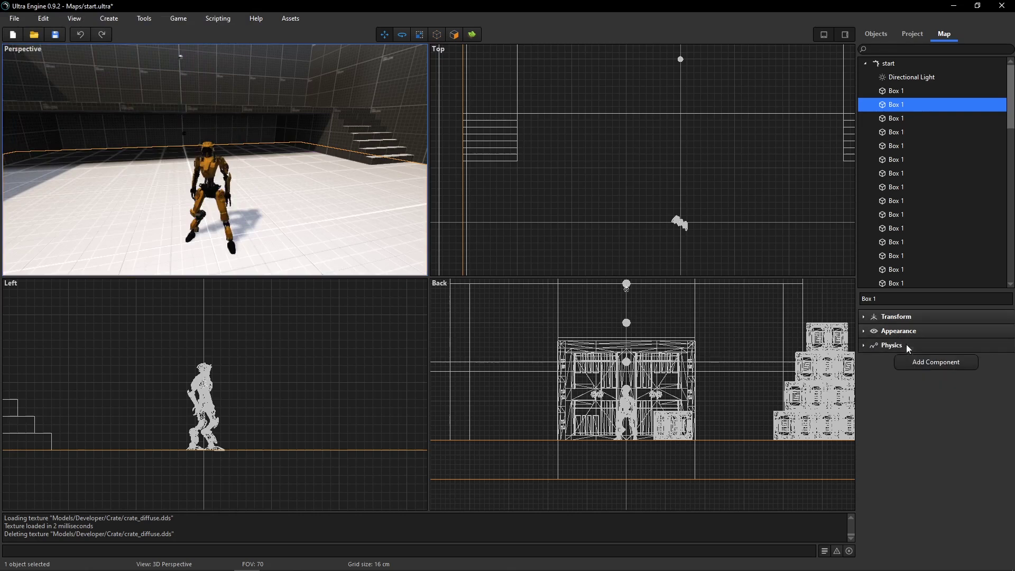
{"action": "left_click", "coordinate": [906, 345]}
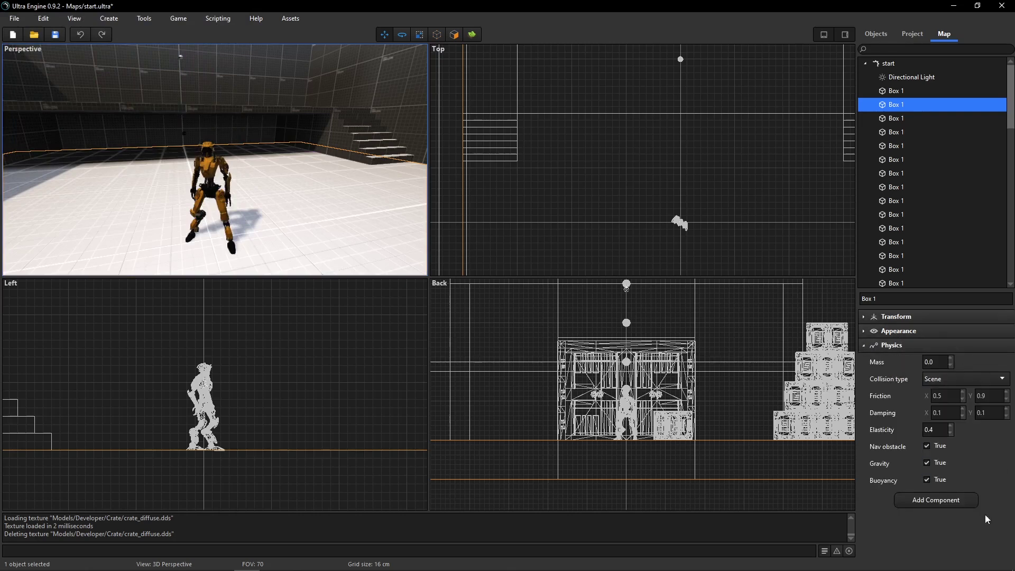
{"action": "left_click", "coordinate": [965, 502]}
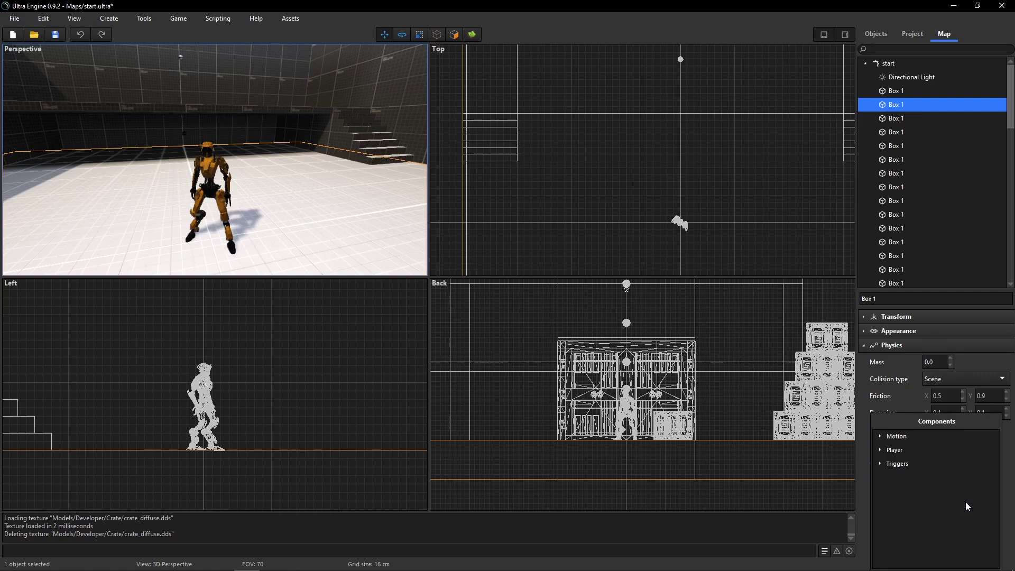
{"action": "left_click", "coordinate": [1011, 473]}
{"action": "key", "text": "space"}
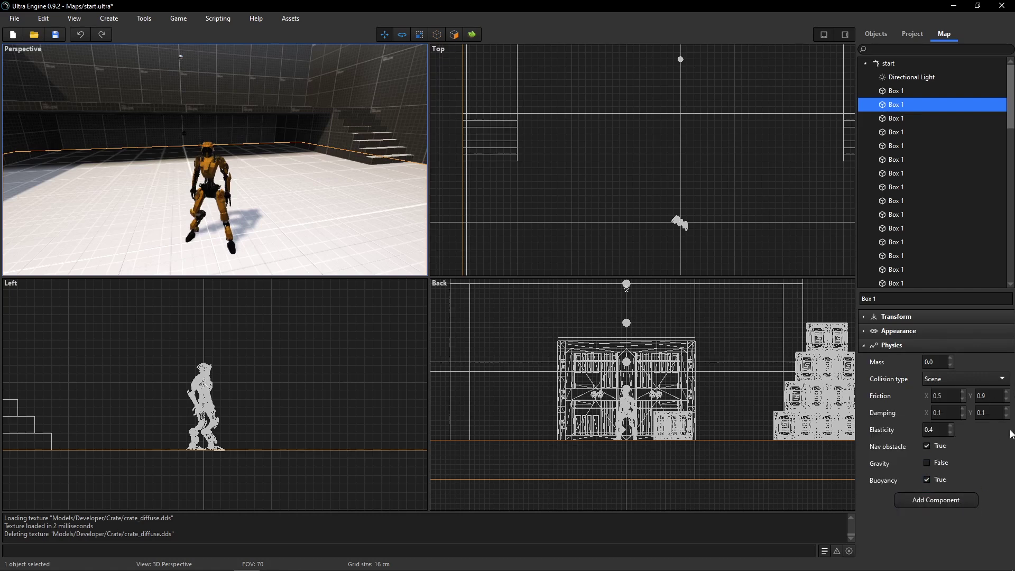
{"action": "left_click", "coordinate": [660, 159]}
Open Tools > Flowgraph Editor, shift its window left, and nudge the trigger field node left.
{"action": "left_click", "coordinate": [143, 18]}
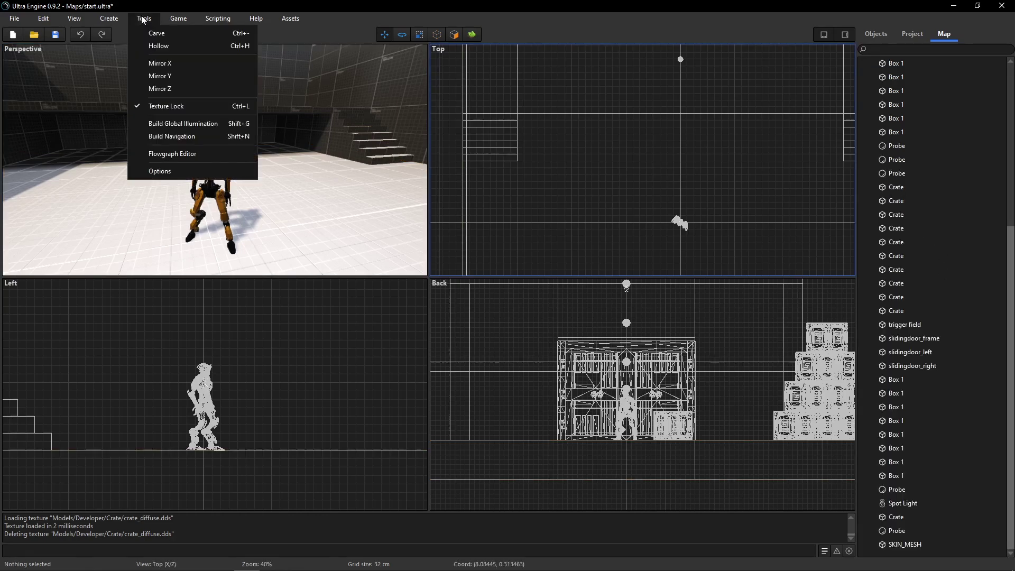
{"action": "left_click", "coordinate": [174, 154]}
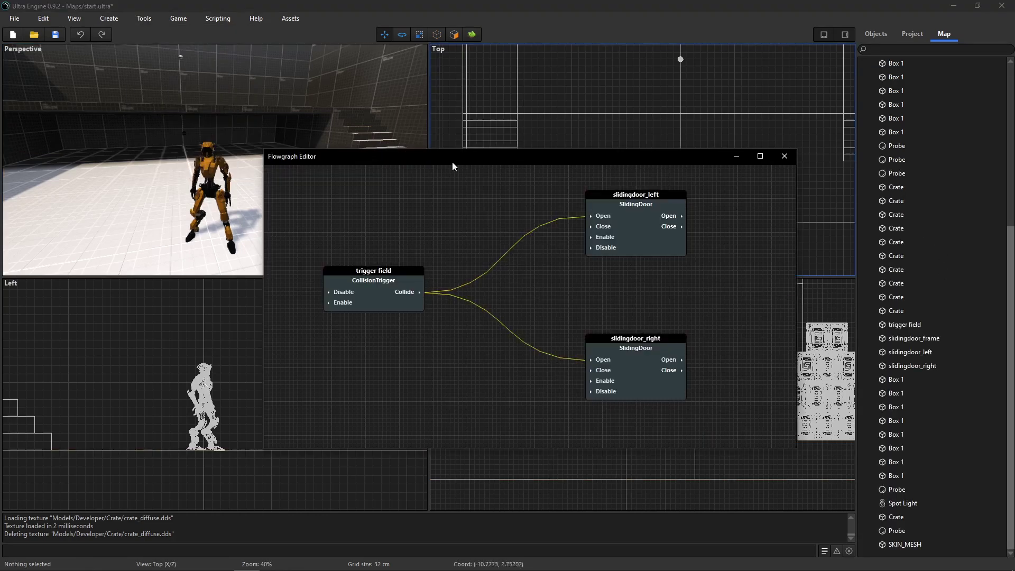
{"action": "left_click_drag", "start_coordinate": [461, 158], "coordinate": [455, 158]}
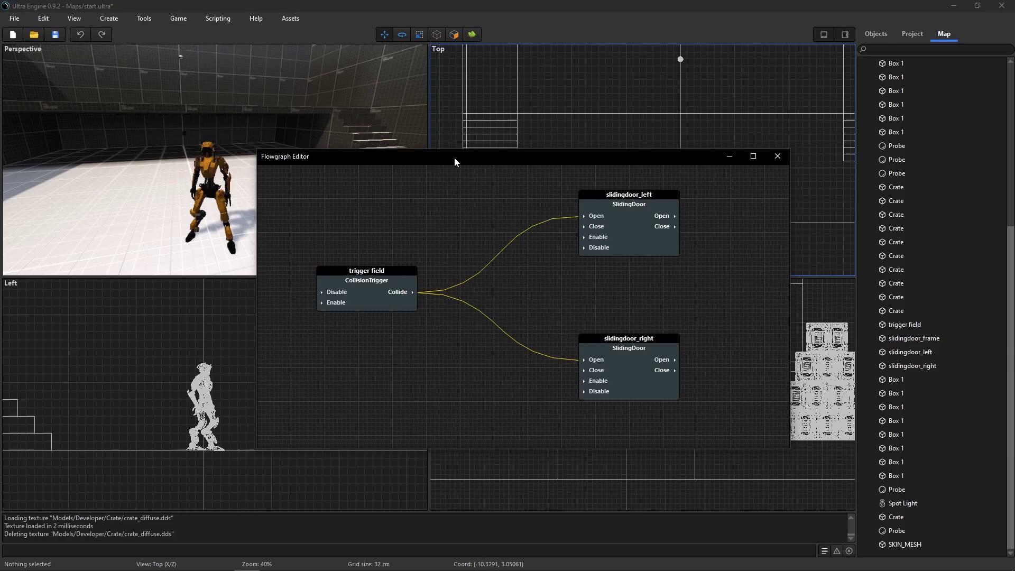
{"action": "left_click_drag", "start_coordinate": [360, 296], "coordinate": [335, 296]}
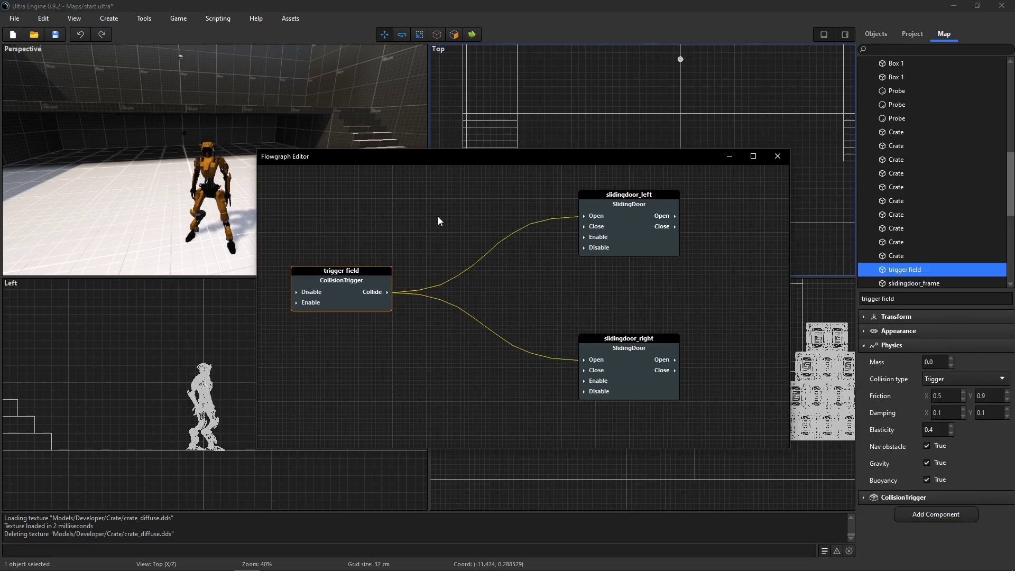